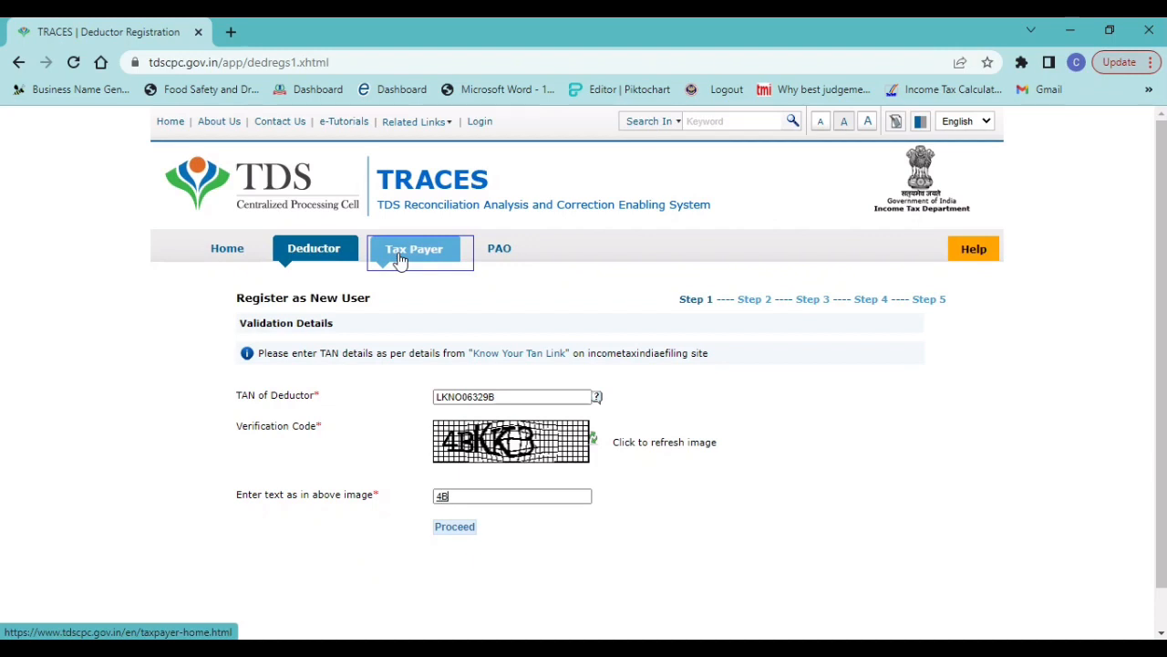
Complete the captcha verification code, proceed with the deductor registration and dismiss the notice about registration on TRACES
{"action": "type", "text": "K3"}
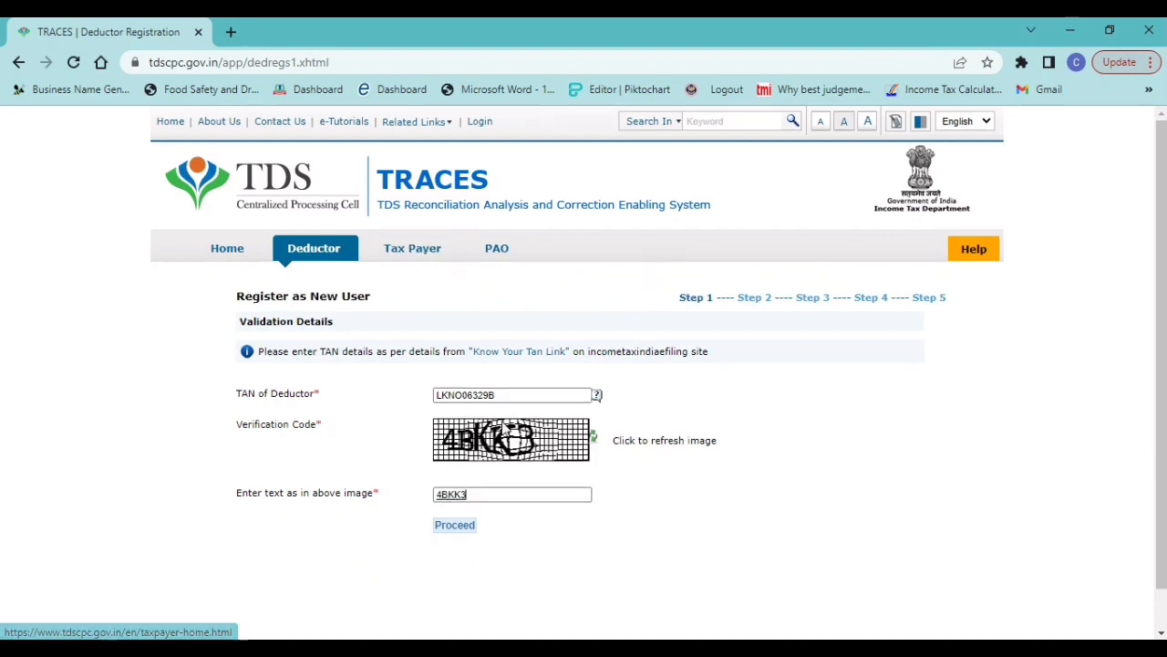
{"action": "left_click", "coordinate": [455, 529]}
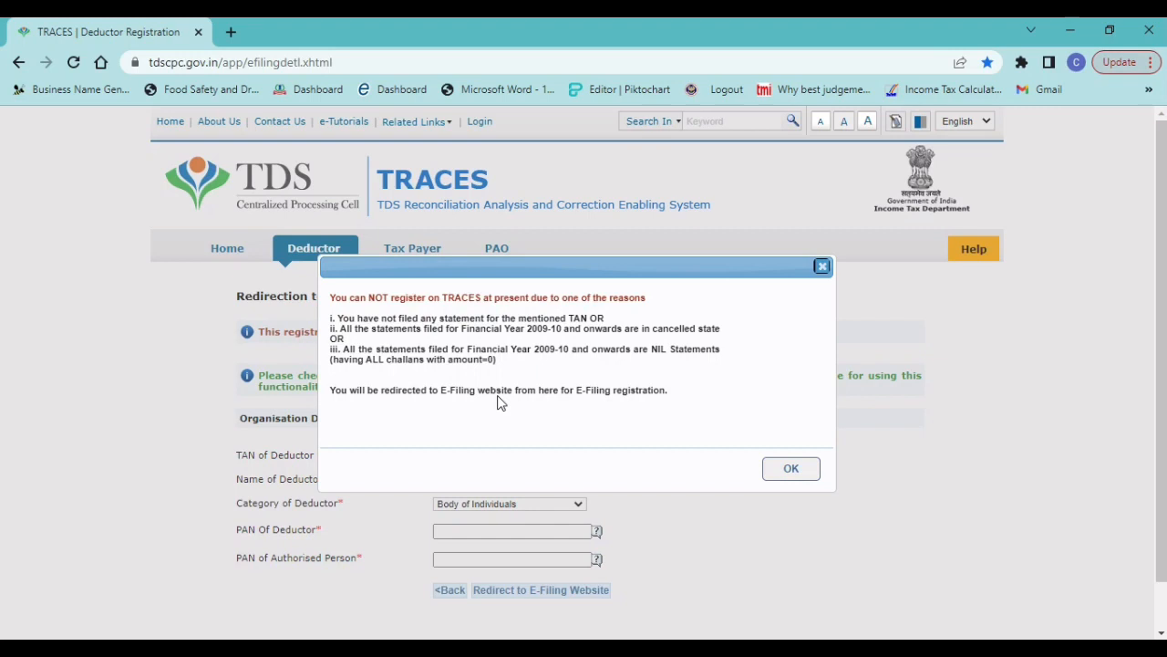
{"action": "left_click", "coordinate": [808, 472]}
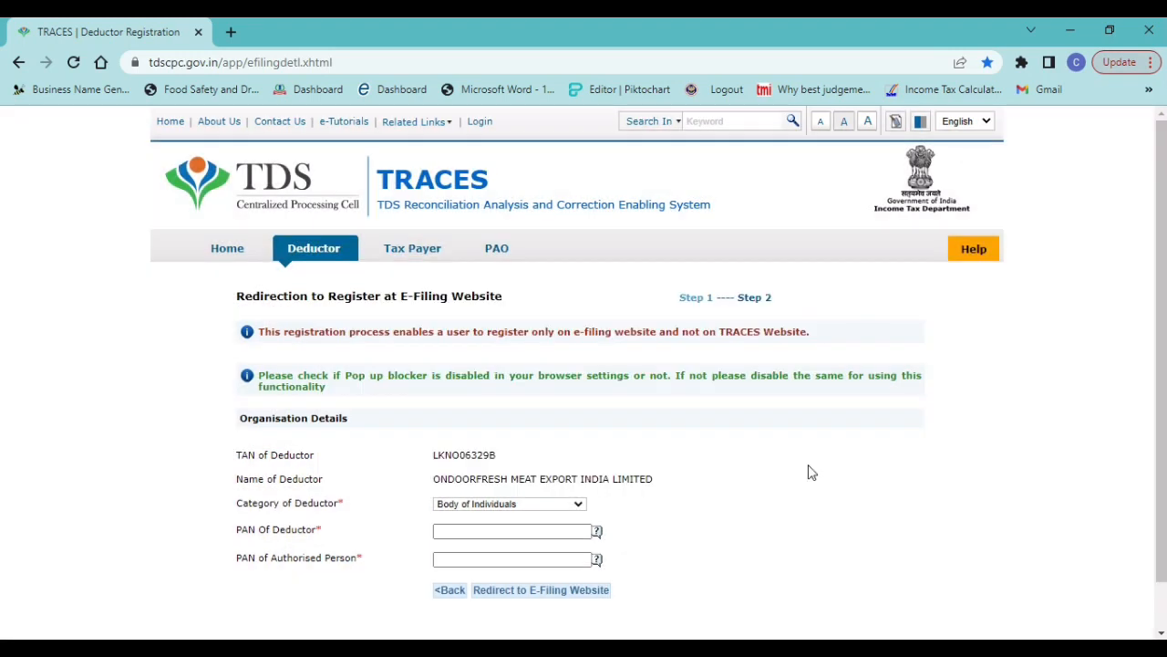
Set the Category of Deductor to Company
{"action": "left_click", "coordinate": [559, 506]}
{"action": "key", "text": "Down"}
{"action": "key", "text": "Down"}
{"action": "key", "text": "Down"}
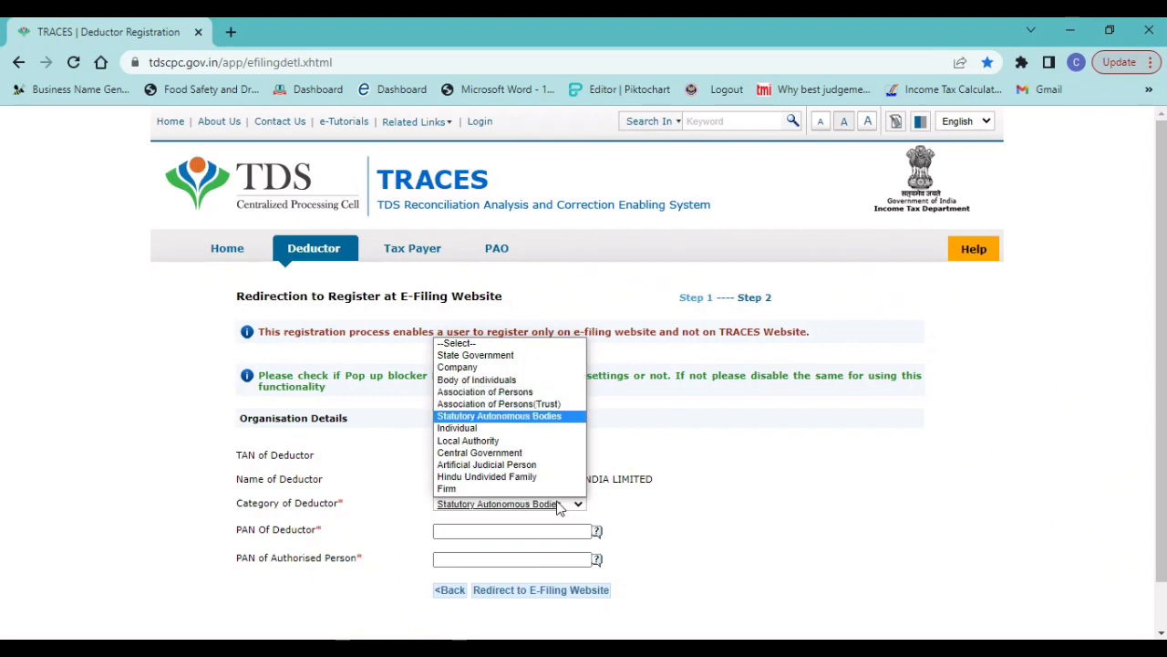
{"action": "key", "text": "Down"}
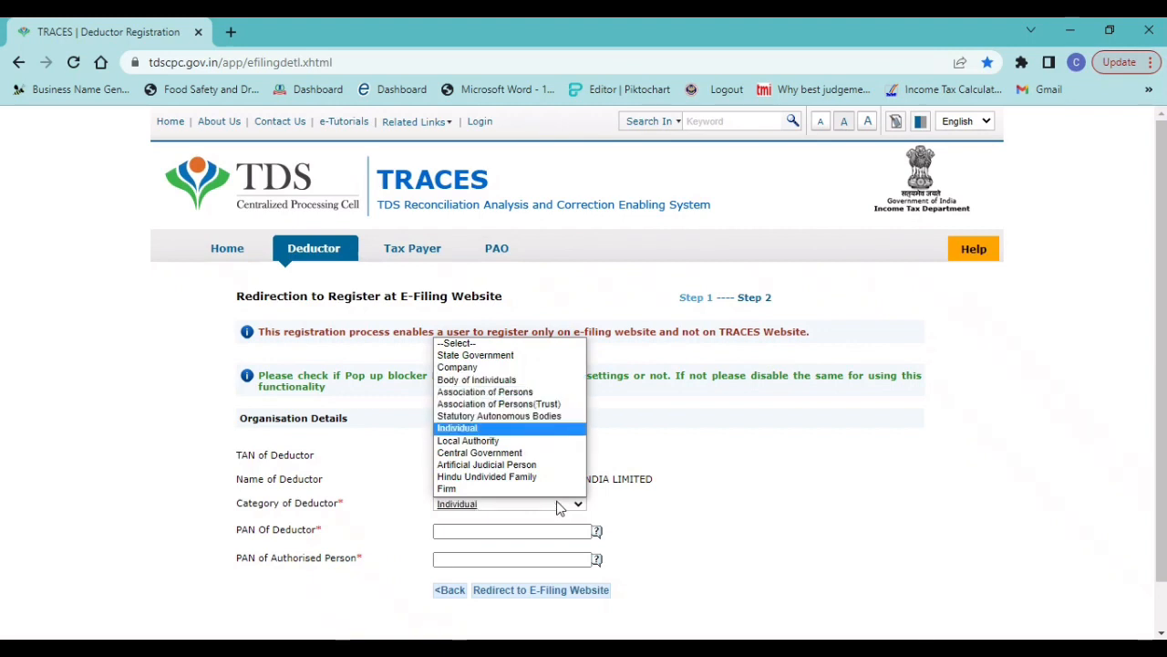
{"action": "key", "text": "Up"}
{"action": "key", "text": "Up"}
{"action": "key", "text": "Up"}
{"action": "key", "text": "Up"}
{"action": "key", "text": "Up"}
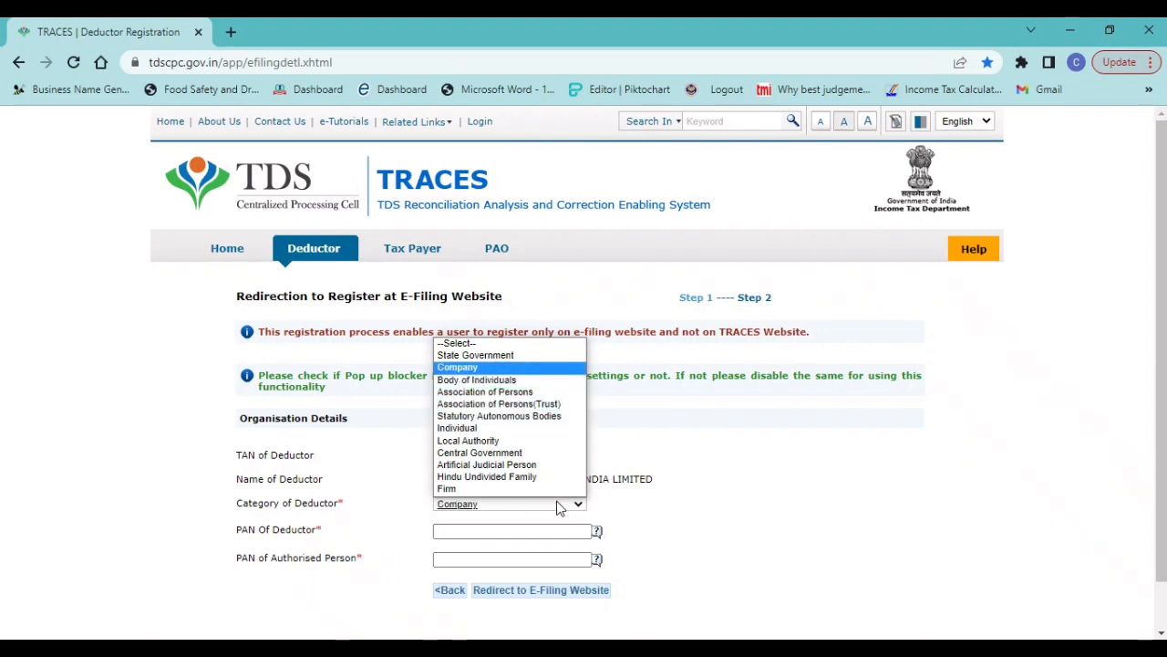
{"action": "key", "text": "Return"}
Copy the organisation's PAN from INFO.docx in Word into the PAN Of Deductor field on the TRACES page
{"action": "left_click", "coordinate": [468, 535]}
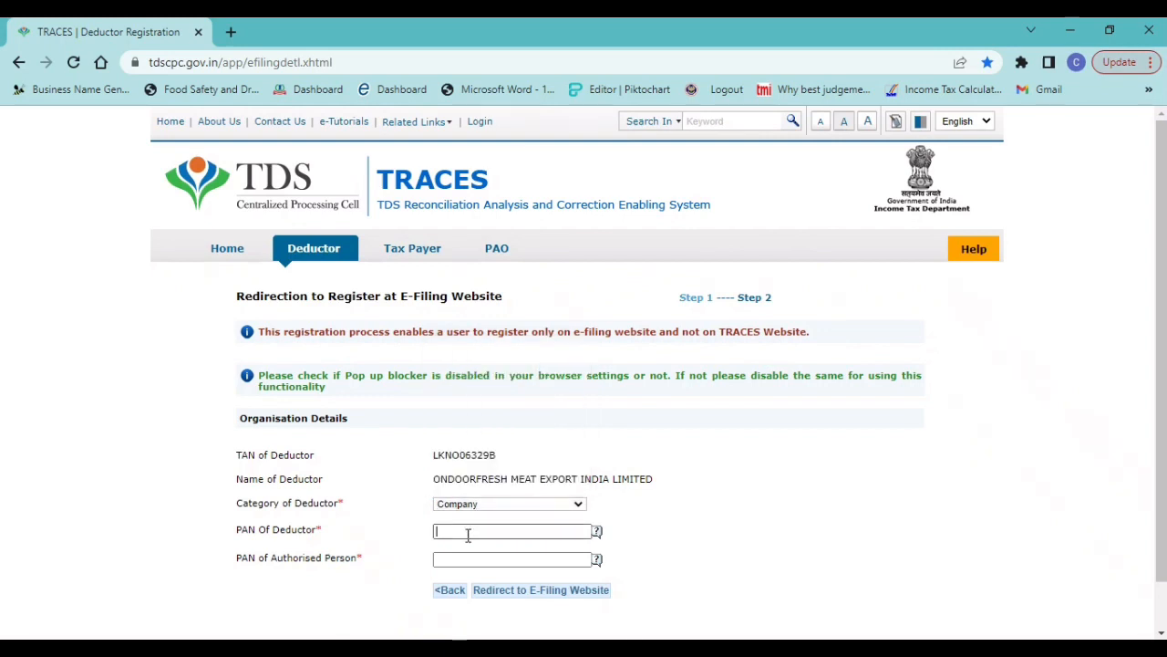
{"action": "key", "text": "alt+Tab"}
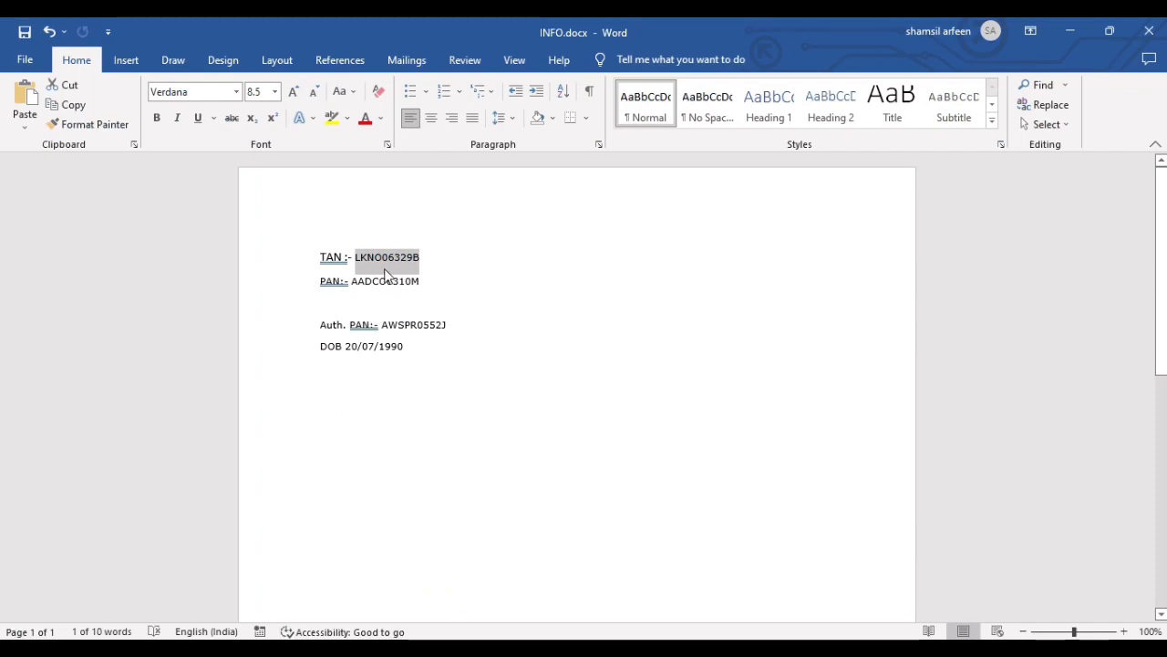
{"action": "double_click", "coordinate": [385, 281]}
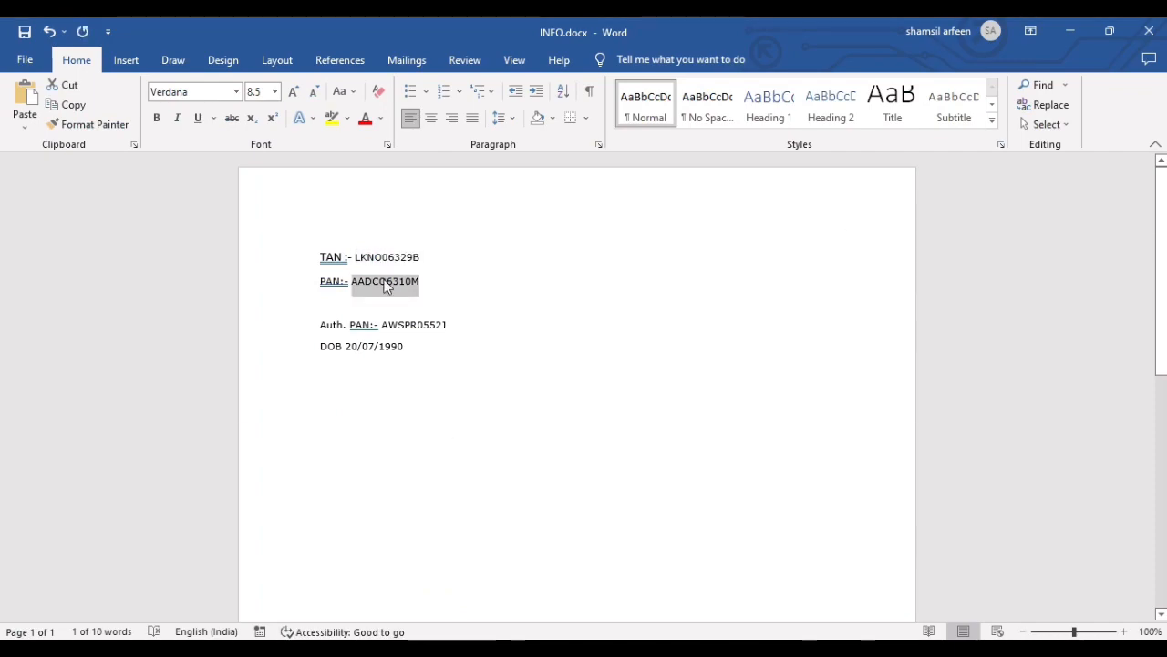
{"action": "key", "text": "alt+Tab"}
{"action": "left_click", "coordinate": [461, 533]}
{"action": "key", "text": "ctrl+v"}
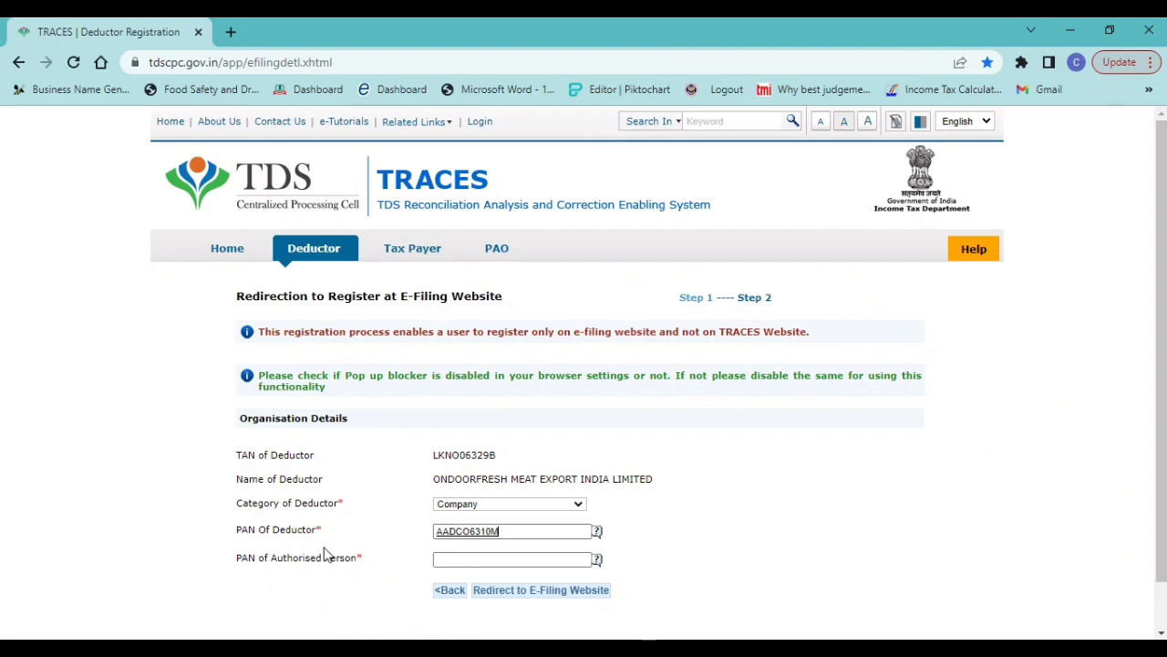
Cut the authorised person's PAN from INFO.docx in Word and paste it into PAN of Authorised Person on the TRACES page
{"action": "left_click", "coordinate": [452, 559]}
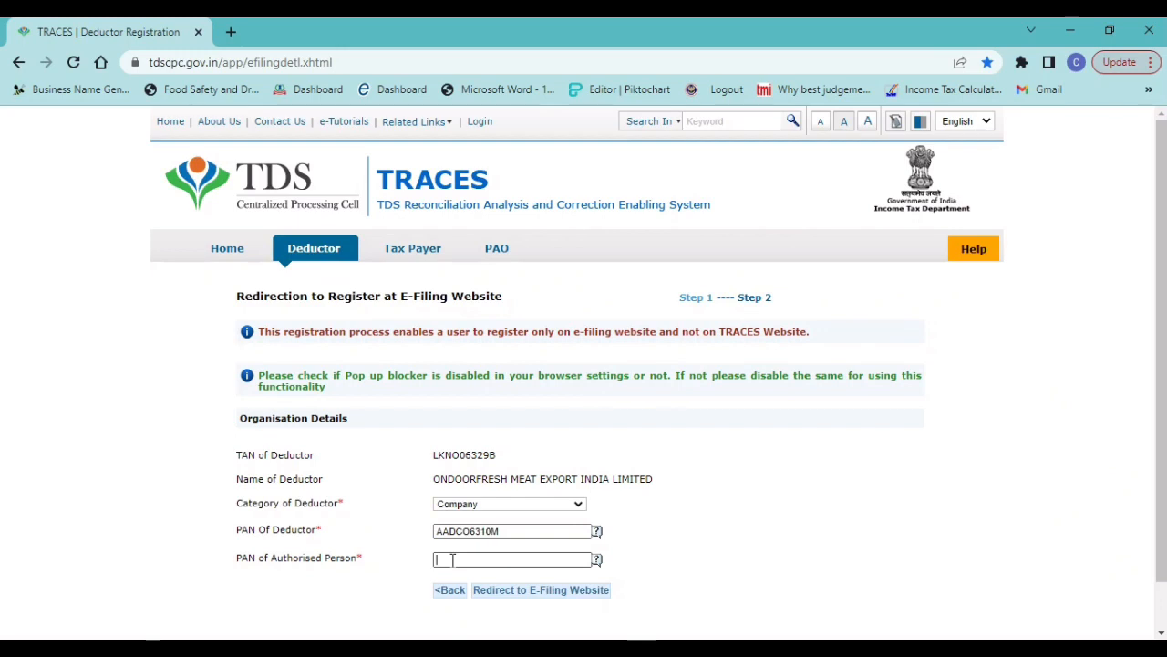
{"action": "key", "text": "alt+Tab"}
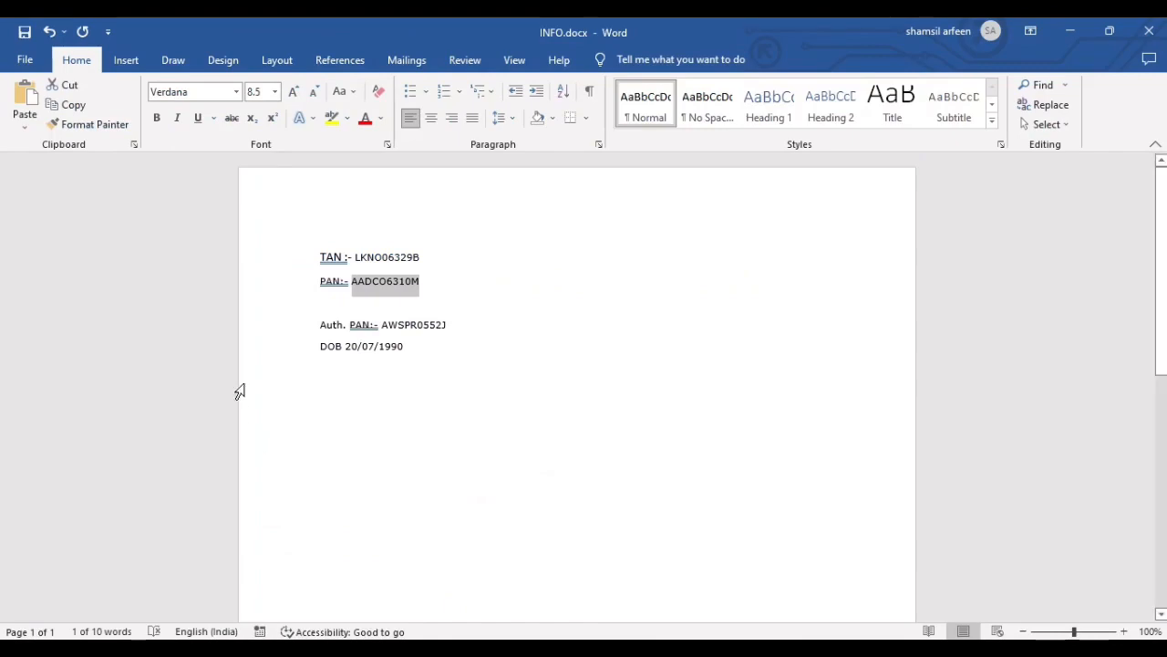
{"action": "double_click", "coordinate": [420, 326]}
{"action": "key", "text": "ctrl+x"}
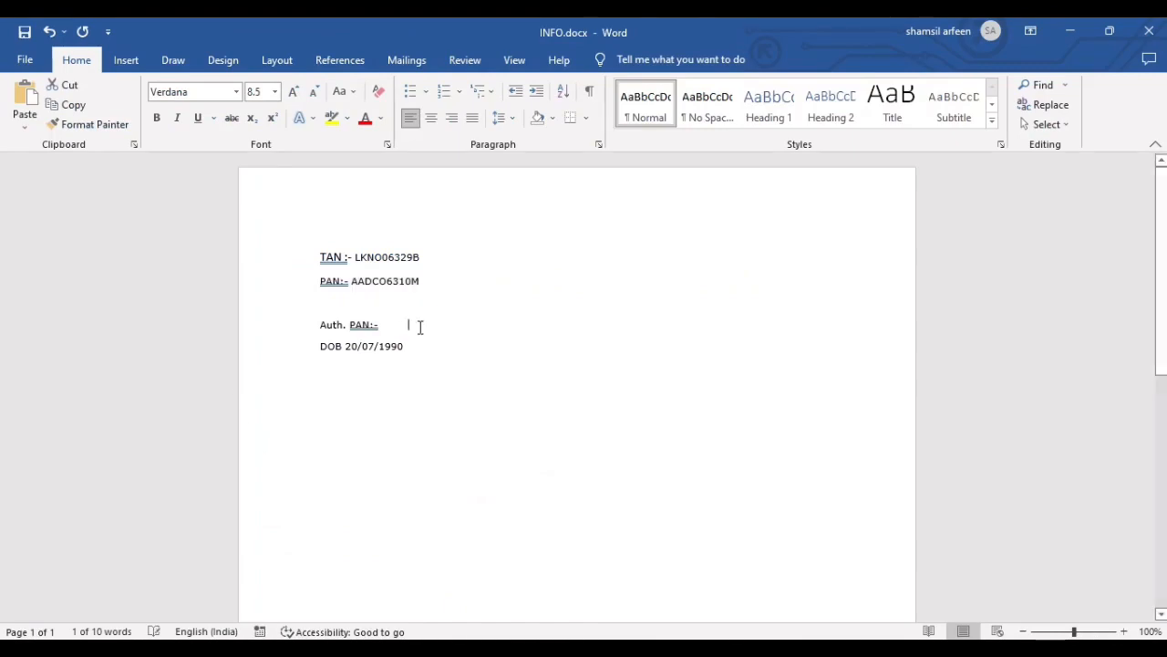
{"action": "key", "text": "alt+Tab"}
{"action": "key", "text": "ctrl+v"}
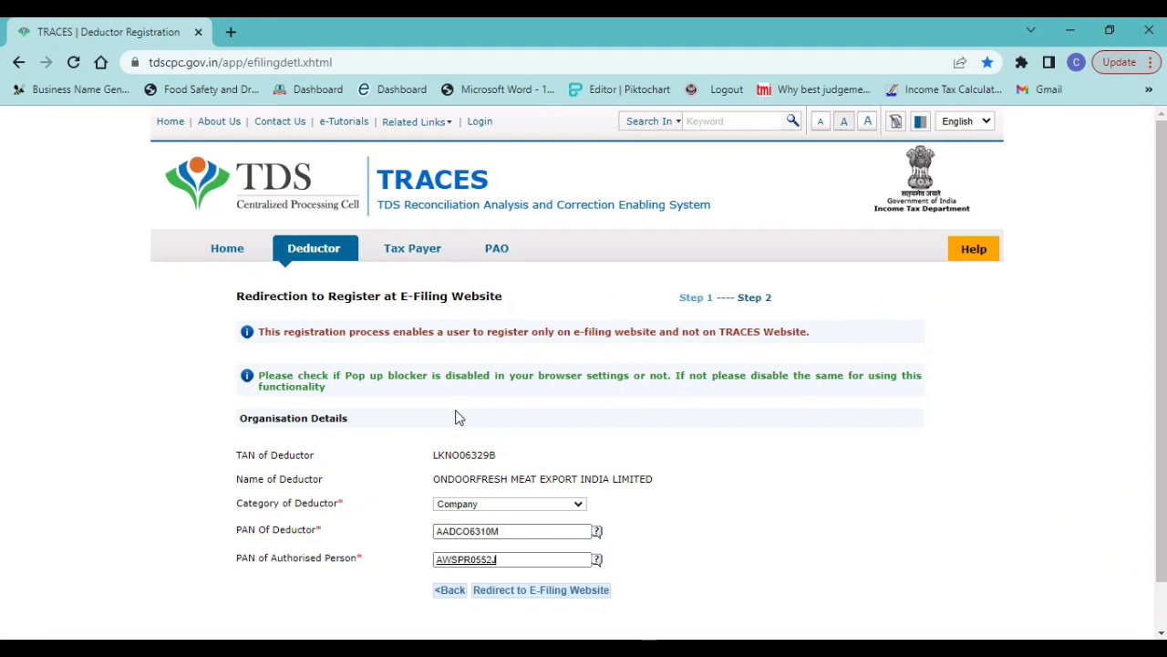
Restore the cut authorised person's PAN in INFO.docx in Word and return to the TRACES page
{"action": "left_click", "coordinate": [522, 531]}
{"action": "key", "text": "Tab"}
{"action": "key", "text": "alt+Tab"}
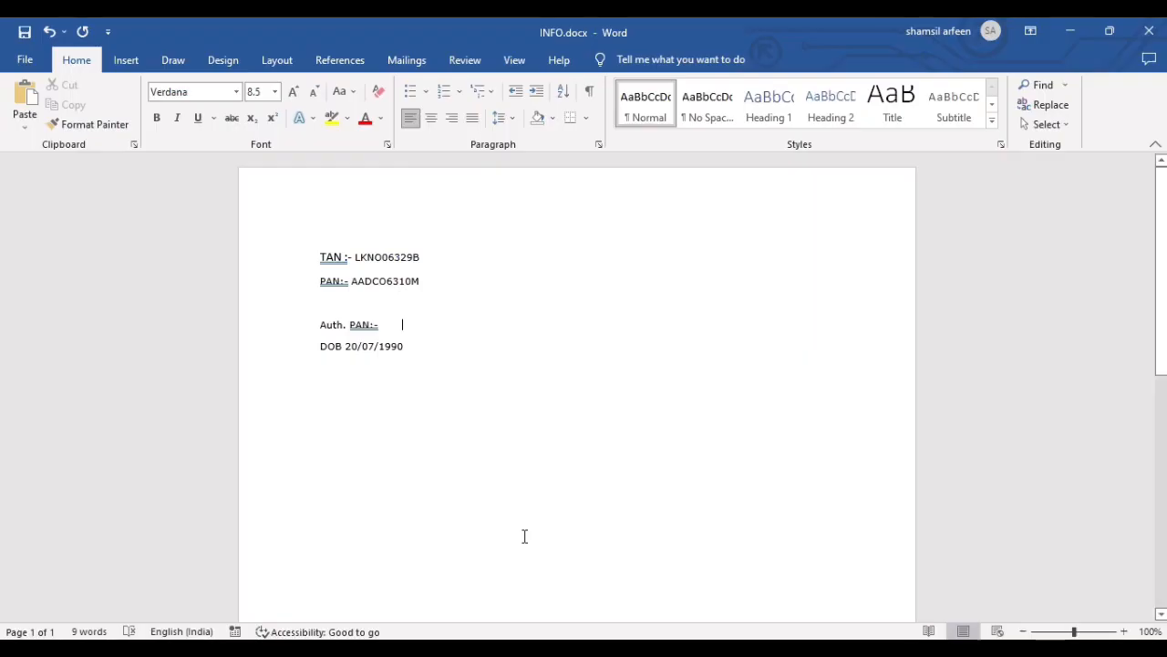
{"action": "key", "text": "ctrl+v"}
{"action": "key", "text": "alt+Tab"}
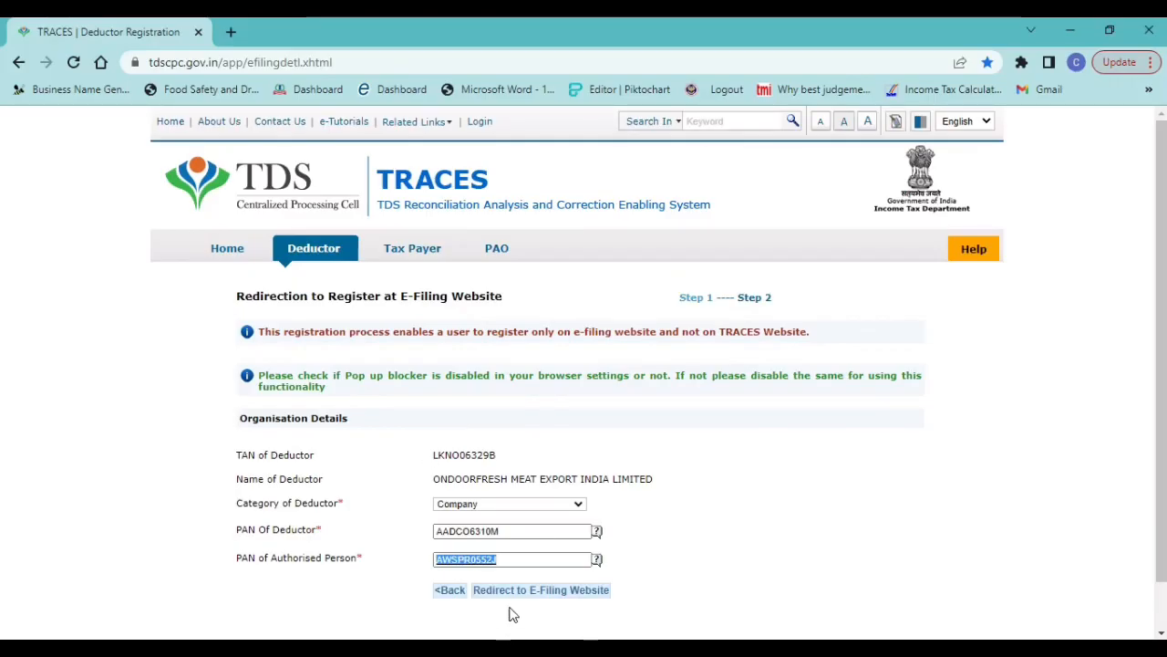
Submit the organisation details and redirect to the e-filing website's registration
{"action": "left_click", "coordinate": [520, 558]}
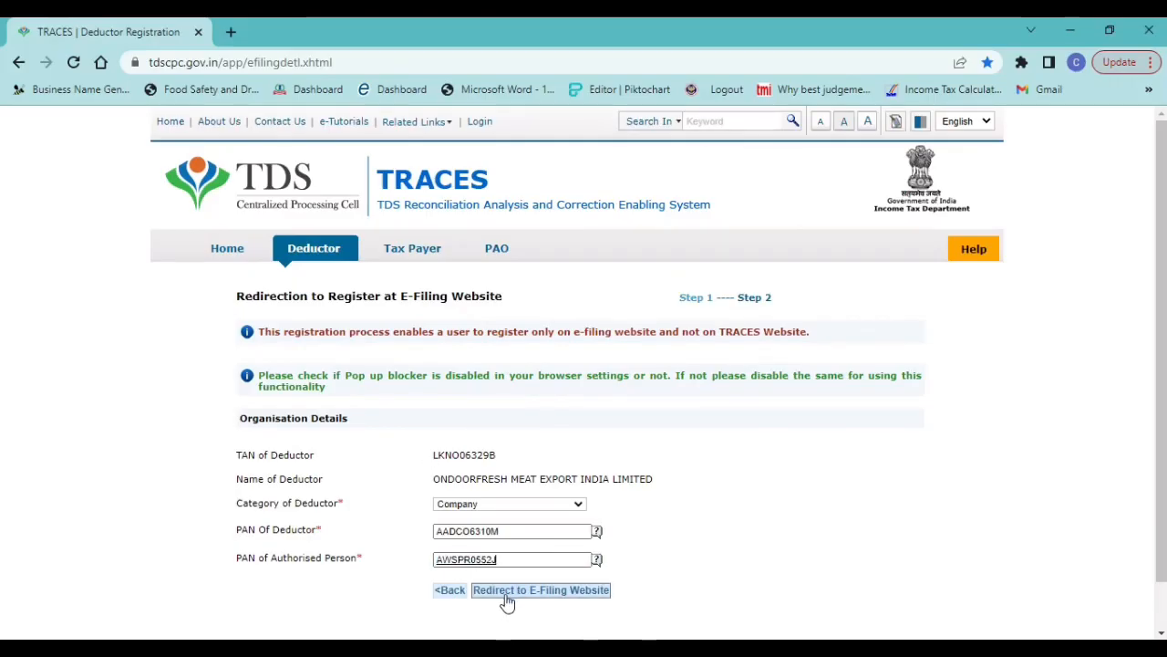
{"action": "left_click", "coordinate": [525, 591]}
{"action": "left_click", "coordinate": [567, 597]}
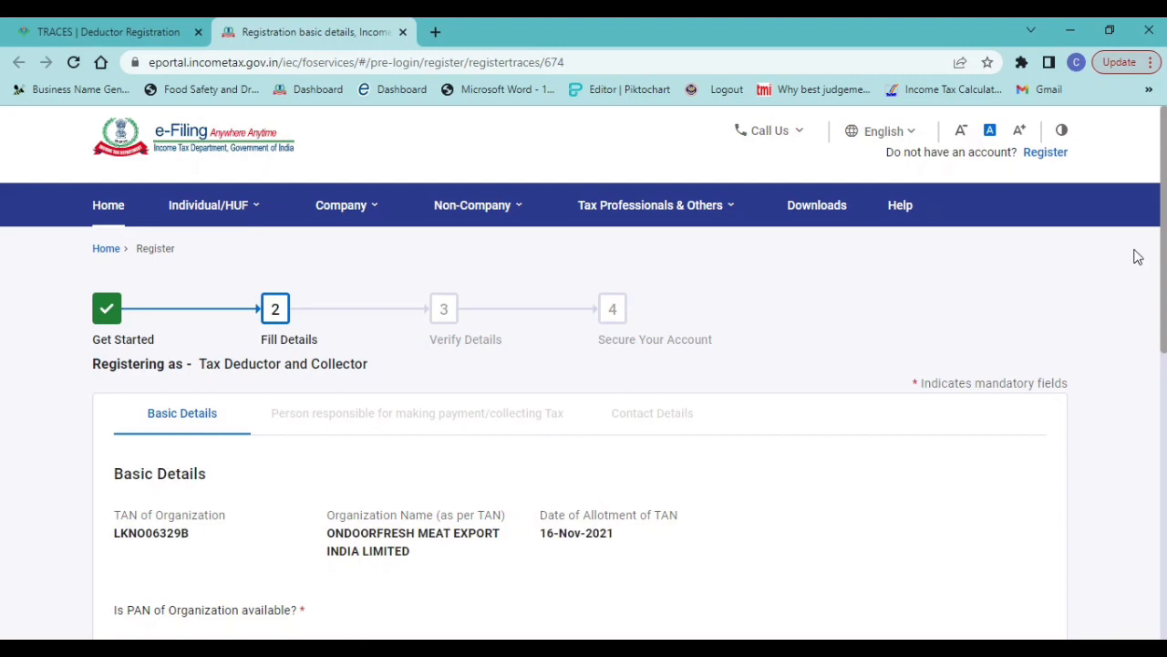
Answer Yes to the organisation's PAN being available and copy its PAN from INFO.docx in Word into PAN of Organization
{"action": "scroll", "coordinate": [319, 446], "scroll_direction": "down", "scroll_amount": 3}
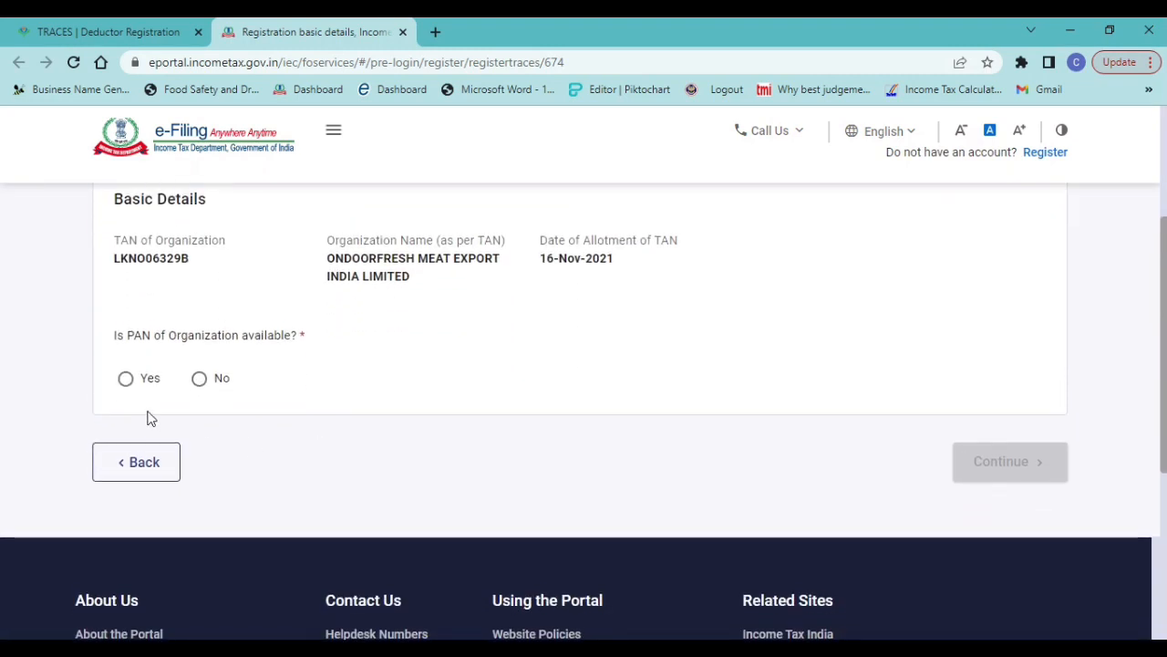
{"action": "left_click", "coordinate": [126, 383]}
{"action": "left_click", "coordinate": [158, 451]}
{"action": "key", "text": "alt+Tab"}
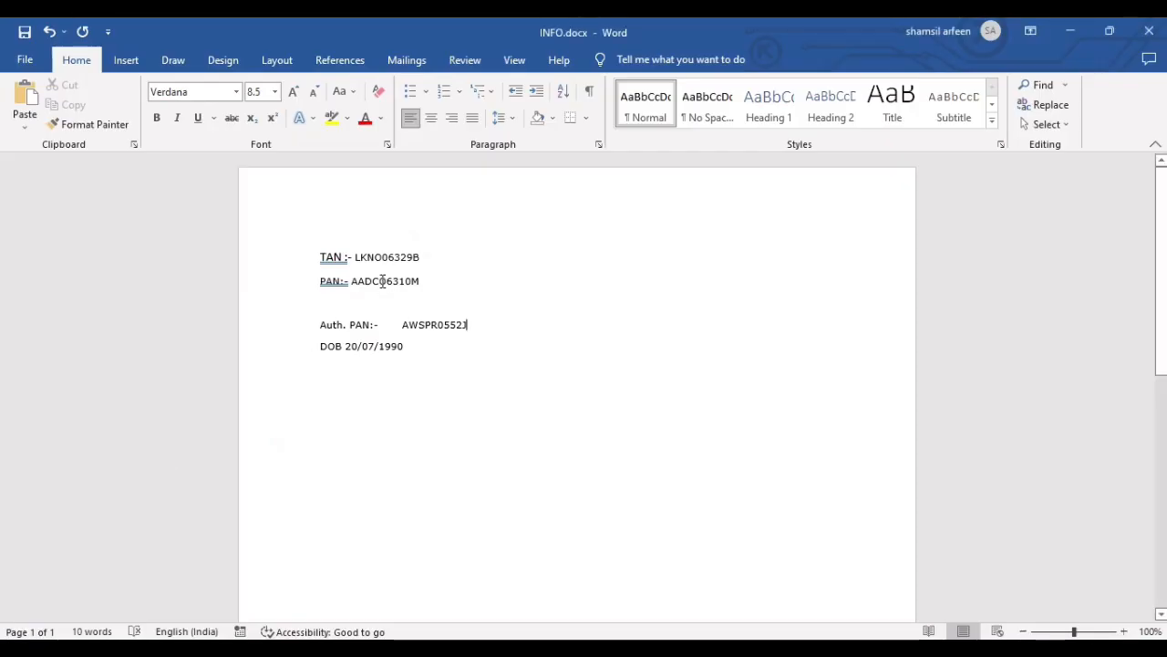
{"action": "triple_click", "coordinate": [383, 284]}
{"action": "double_click", "coordinate": [383, 284]}
{"action": "key", "text": "ctrl+c"}
{"action": "key", "text": "alt+Tab"}
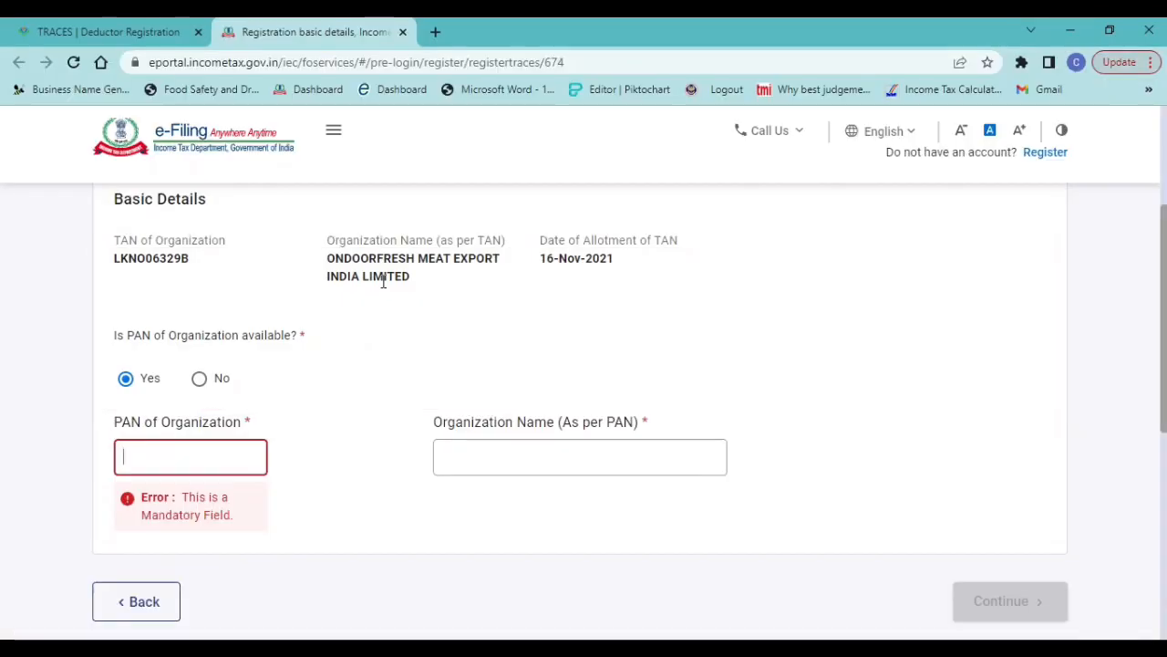
{"action": "key", "text": "ctrl+v"}
{"action": "key", "text": "Tab"}
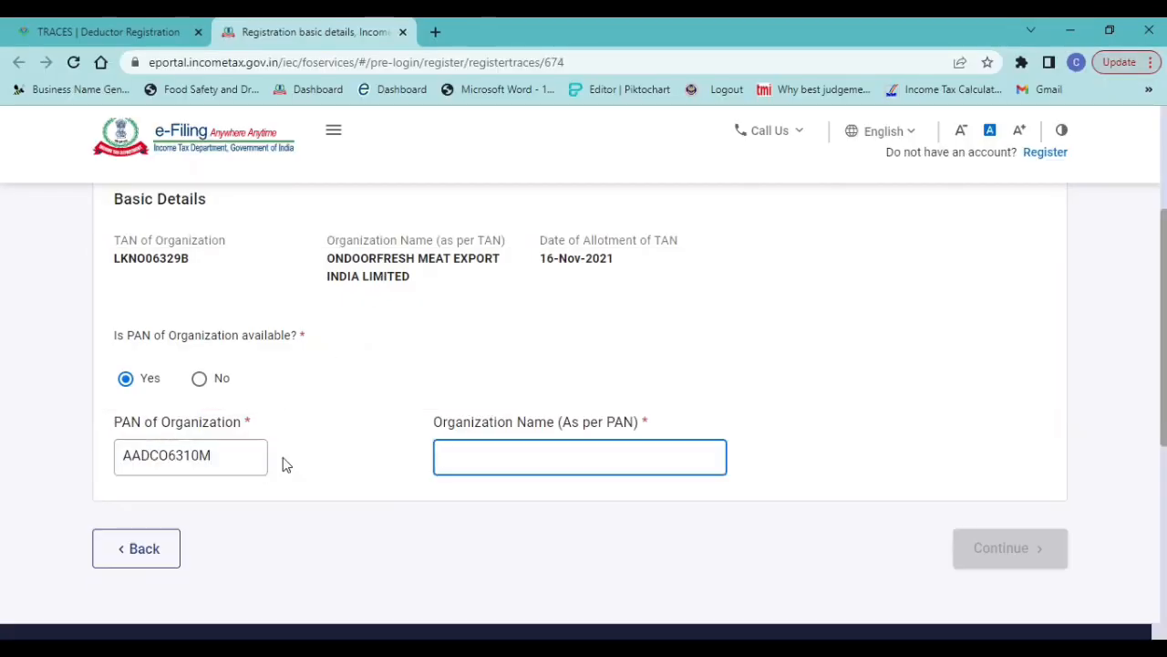
Copy the organisation name as per TAN, ONDOORFRESH MEAT EXPORT INDIA LIMITED, into Organization Name (As per PAN)
{"action": "left_click_drag", "start_coordinate": [327, 259], "coordinate": [414, 286]}
{"action": "left_click", "coordinate": [364, 308]}
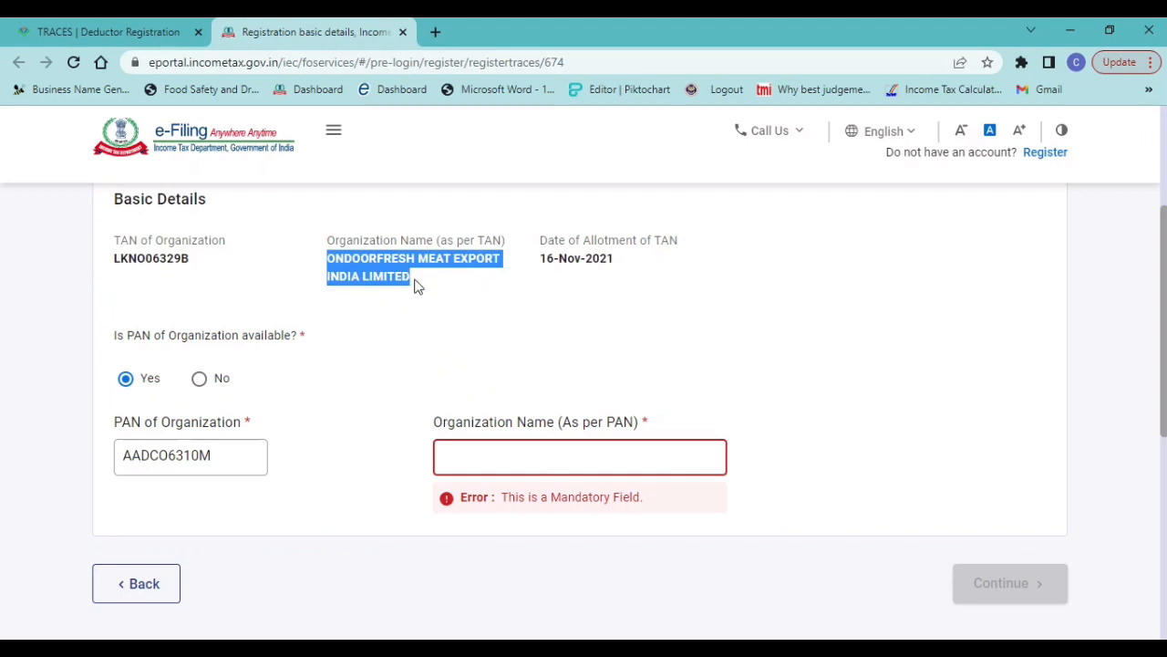
{"action": "left_click", "coordinate": [484, 450]}
{"action": "key", "text": "ctrl+v"}
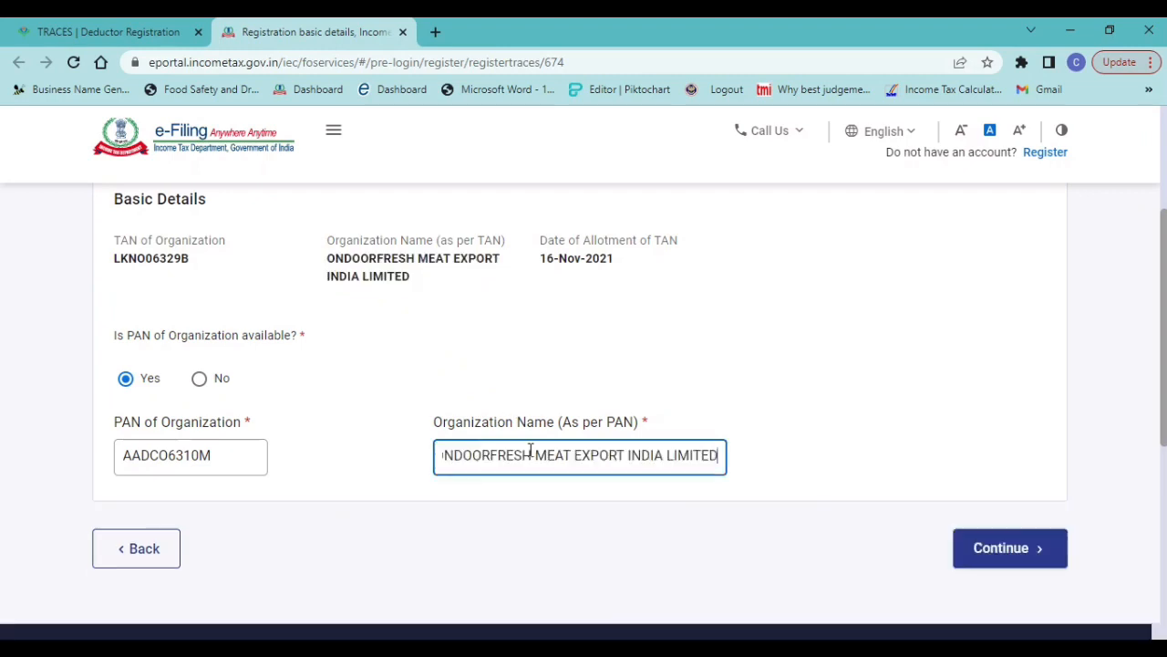
Delete the characters just before EXPORT in Organization Name (As per PAN) and continue to the responsible person's details
{"action": "scroll", "coordinate": [599, 334], "scroll_direction": "down", "scroll_amount": 2}
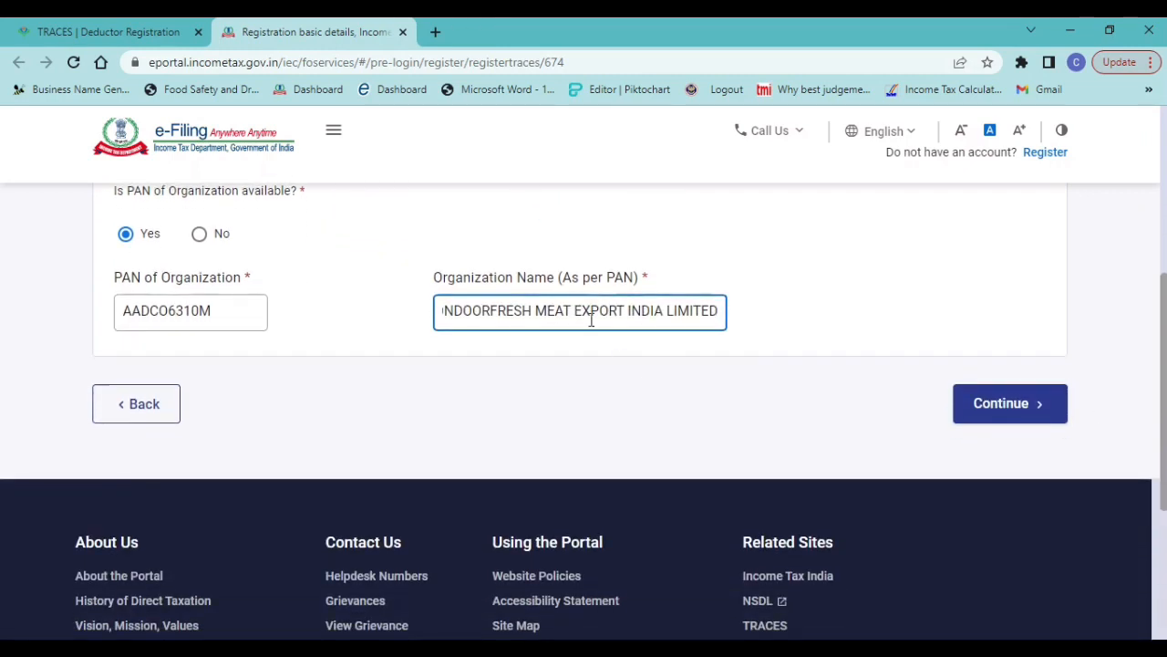
{"action": "left_click", "coordinate": [571, 311]}
{"action": "key", "text": "BackSpace"}
{"action": "key", "text": "BackSpace"}
{"action": "key", "text": "BackSpace"}
{"action": "key", "text": "BackSpace"}
{"action": "key", "text": "BackSpace"}
{"action": "left_click", "coordinate": [983, 402]}
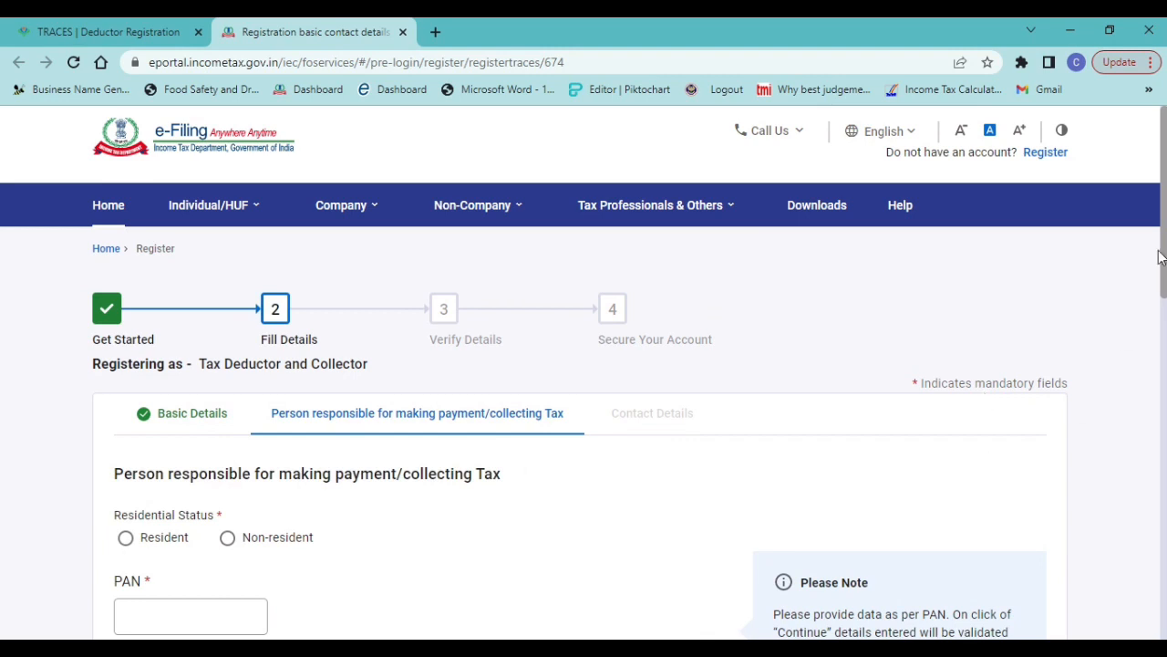
Set Residential Status to Resident and copy the authorised person's PAN from INFO.docx in Word into the PAN field
{"action": "scroll", "coordinate": [584, 410], "scroll_direction": "down", "scroll_amount": 3}
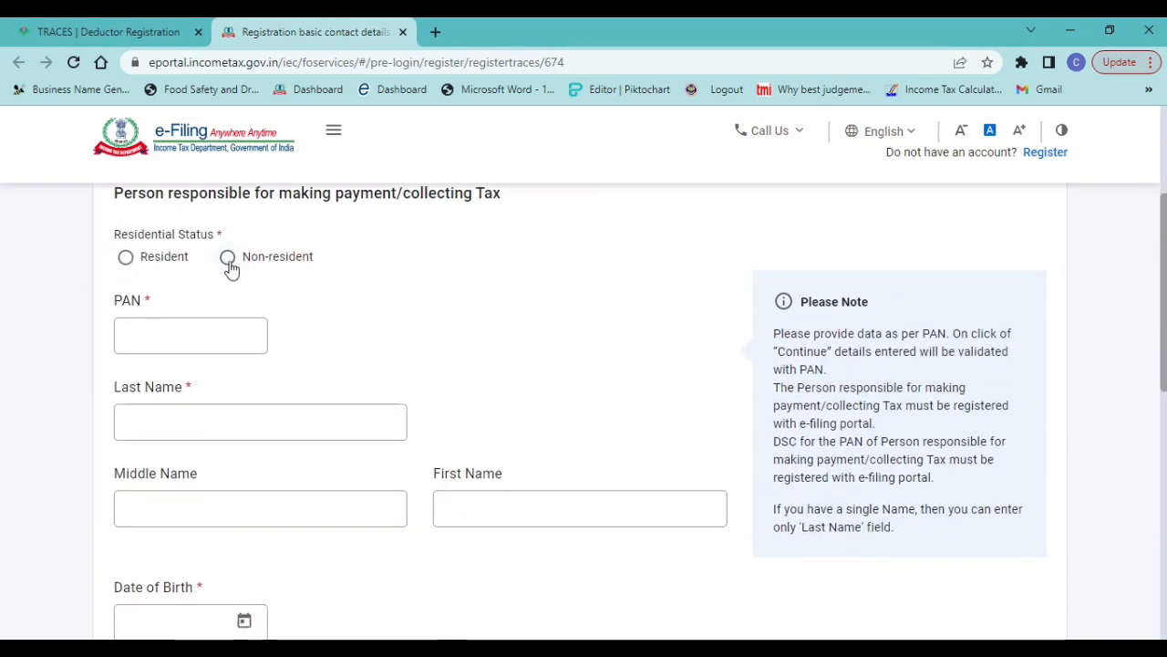
{"action": "left_click", "coordinate": [126, 260]}
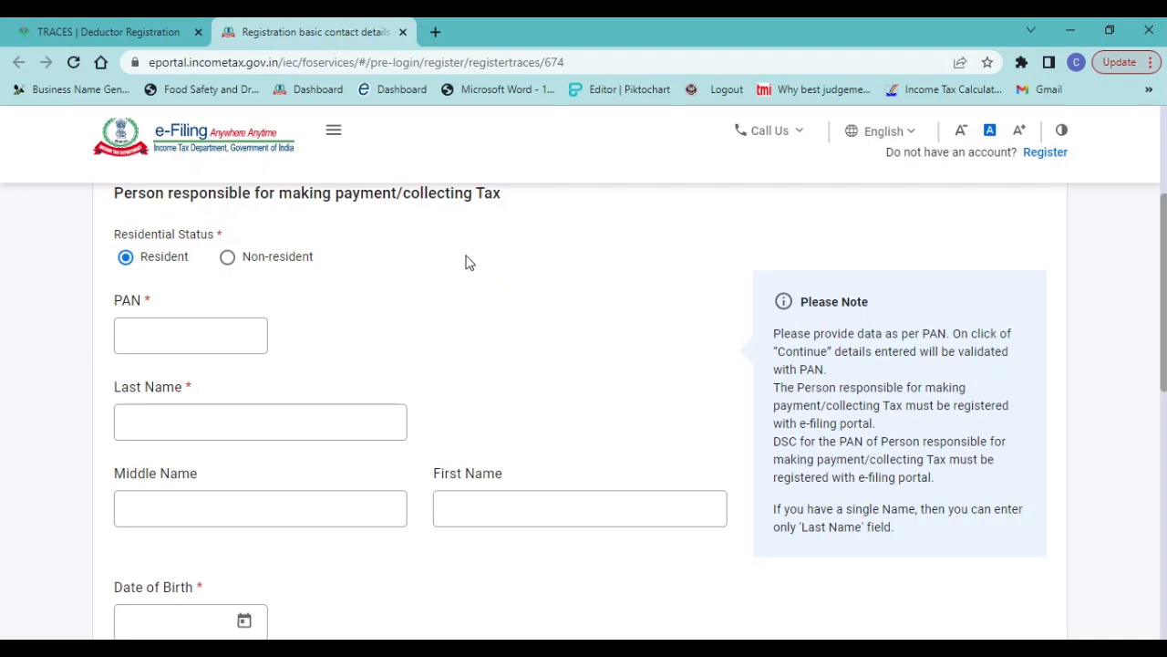
{"action": "scroll", "coordinate": [467, 262], "scroll_direction": "up", "scroll_amount": 1}
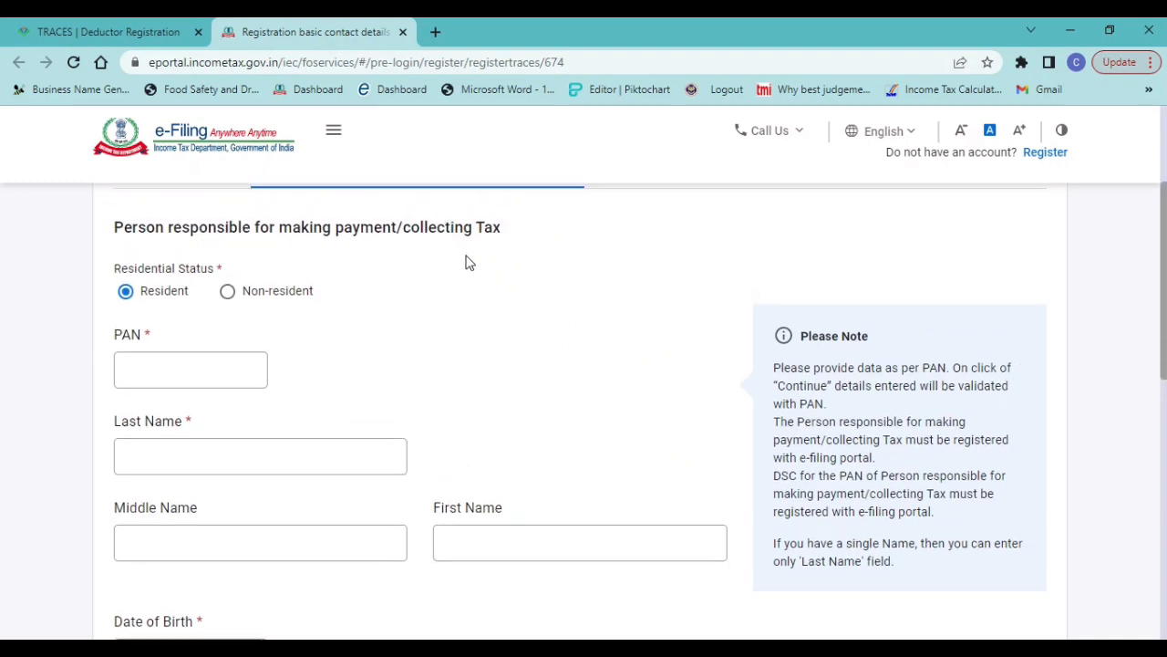
{"action": "left_click", "coordinate": [188, 364]}
{"action": "key", "text": "alt+Tab"}
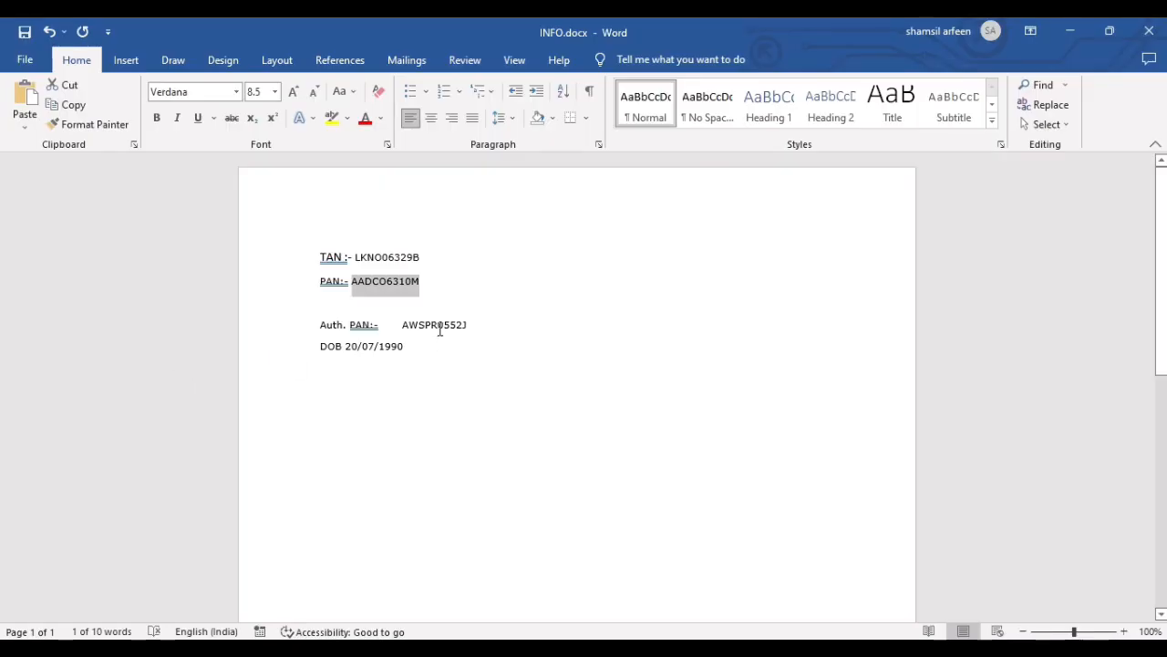
{"action": "double_click", "coordinate": [440, 330]}
{"action": "key", "text": "ctrl+c"}
{"action": "key", "text": "alt+Tab"}
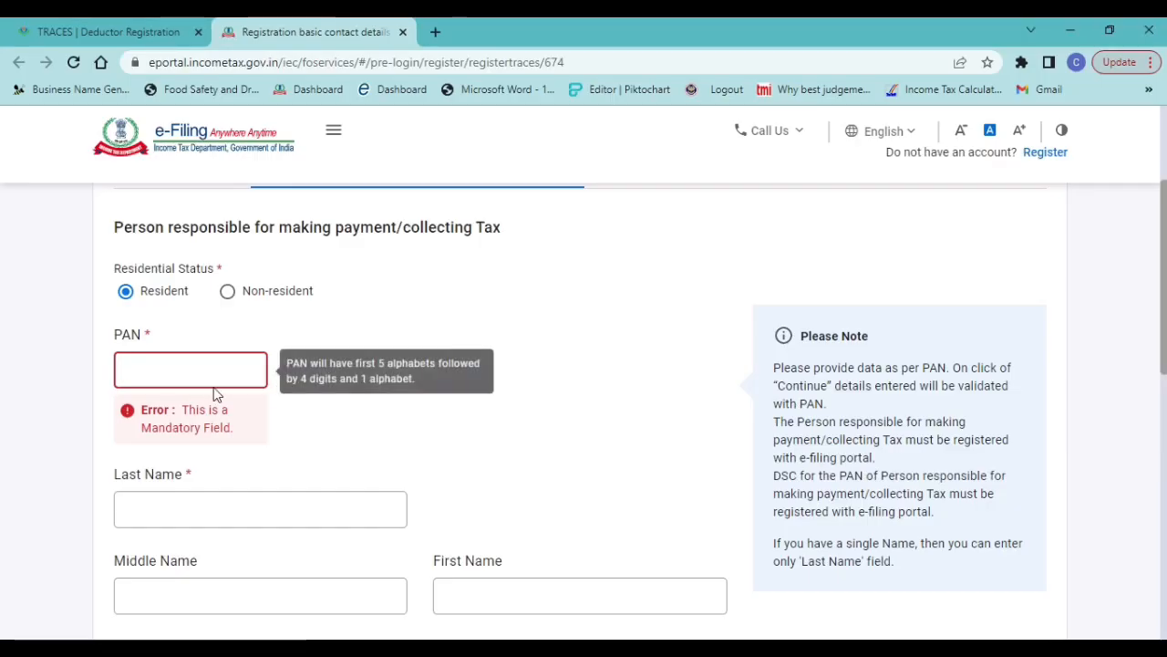
{"action": "key", "text": "ctrl+v"}
Enter the responsible person's last name and first name, leaving the middle name empty
{"action": "left_click", "coordinate": [201, 466]}
{"action": "key", "text": "Tab"}
{"action": "key", "text": "shift+Tab"}
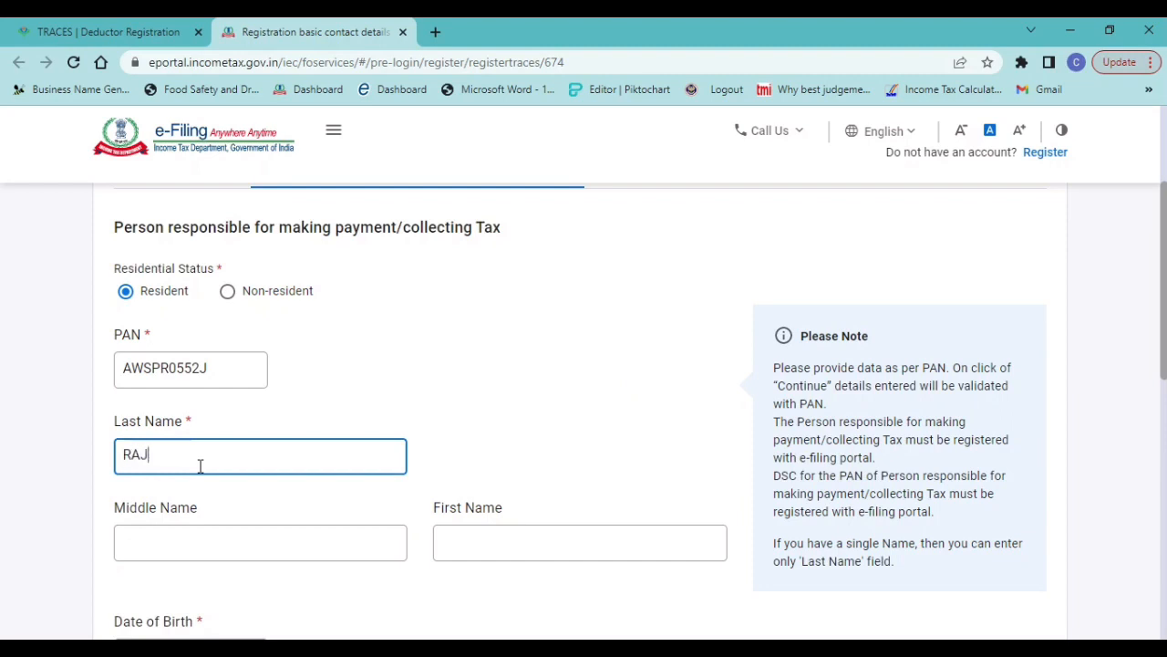
{"action": "key", "text": "Tab"}
{"action": "key", "text": "Tab"}
{"action": "key", "text": "Tab"}
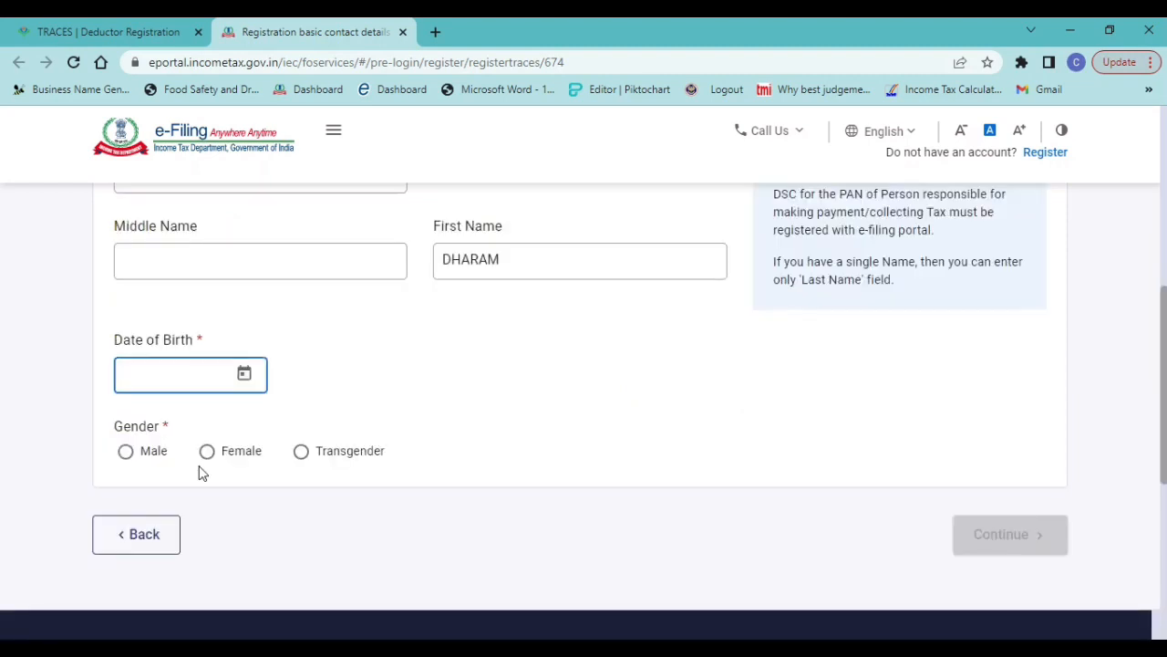
Check the responsible person's date of birth in INFO.docx in Word and pick that date in the Date of Birth field
{"action": "key", "text": "alt+Tab"}
{"action": "key", "text": "alt+Tab"}
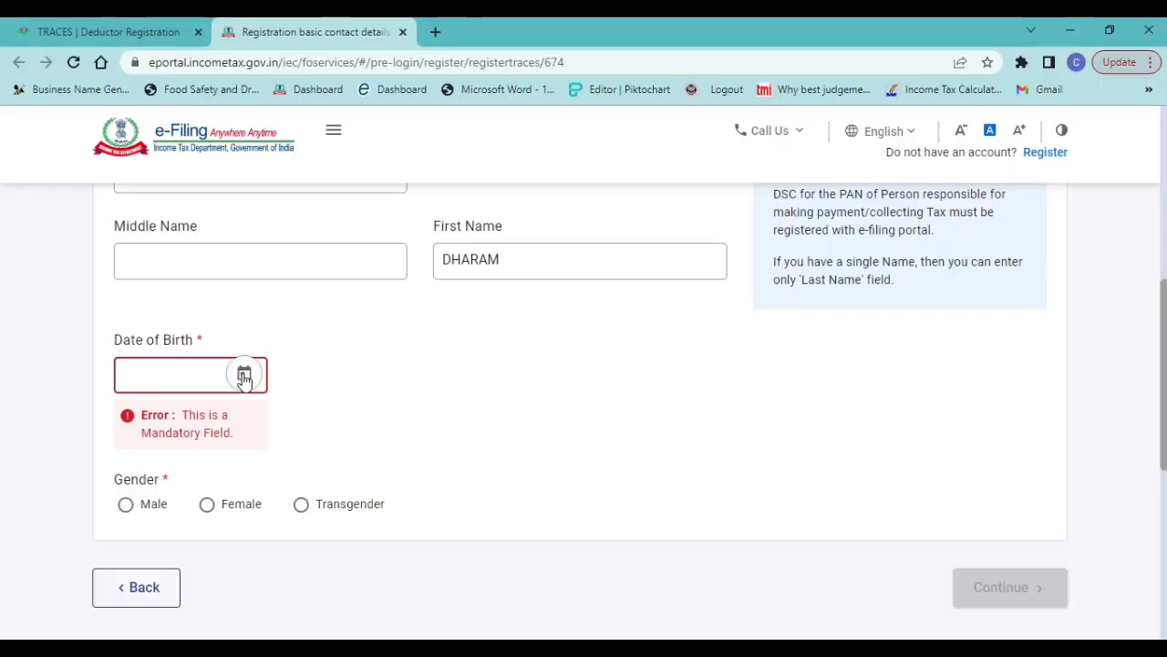
{"action": "left_click", "coordinate": [243, 375]}
{"action": "left_click", "coordinate": [186, 150]}
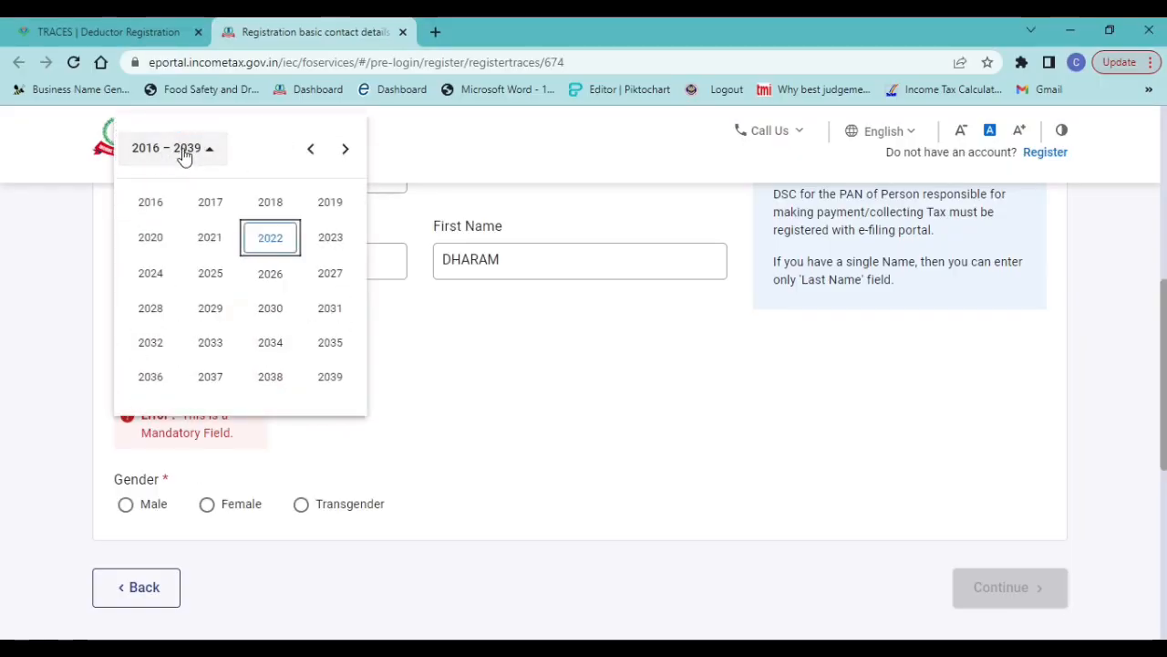
{"action": "left_click", "coordinate": [181, 151]}
{"action": "left_click", "coordinate": [187, 153]}
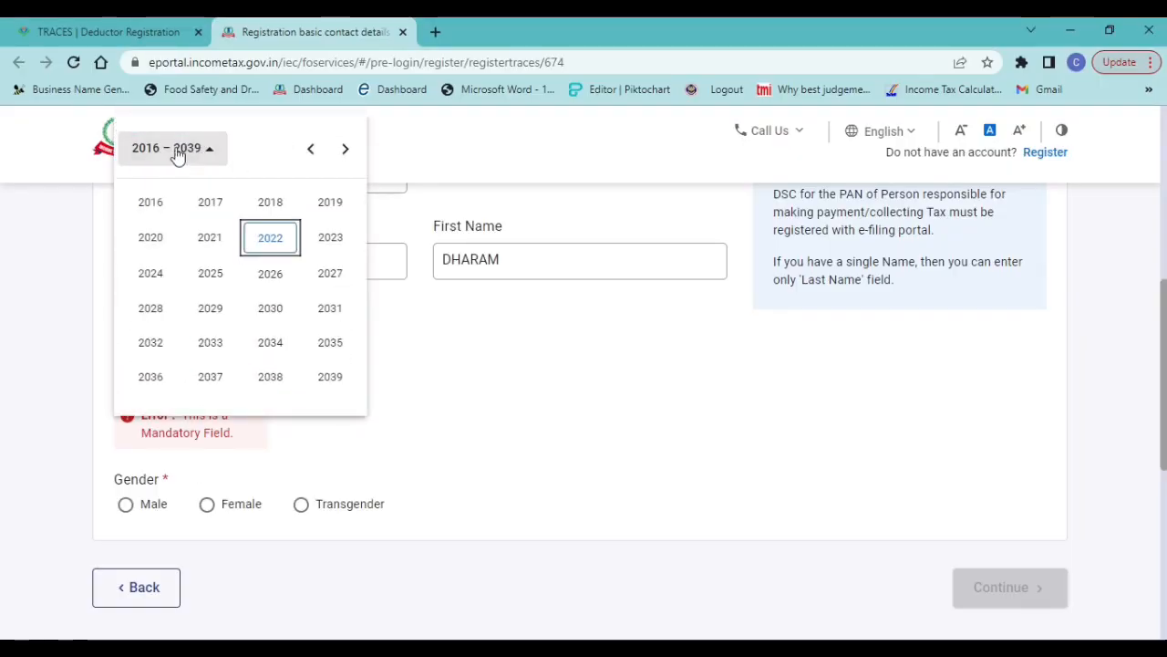
{"action": "left_click", "coordinate": [311, 150]}
{"action": "left_click", "coordinate": [311, 150]}
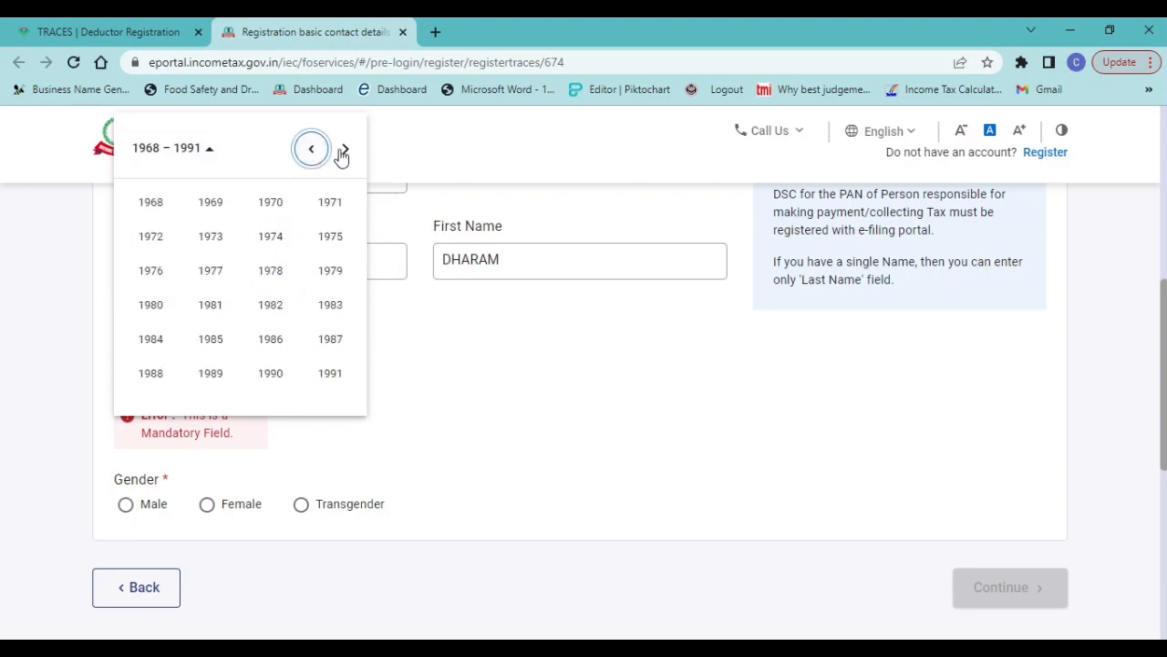
{"action": "left_click", "coordinate": [269, 381]}
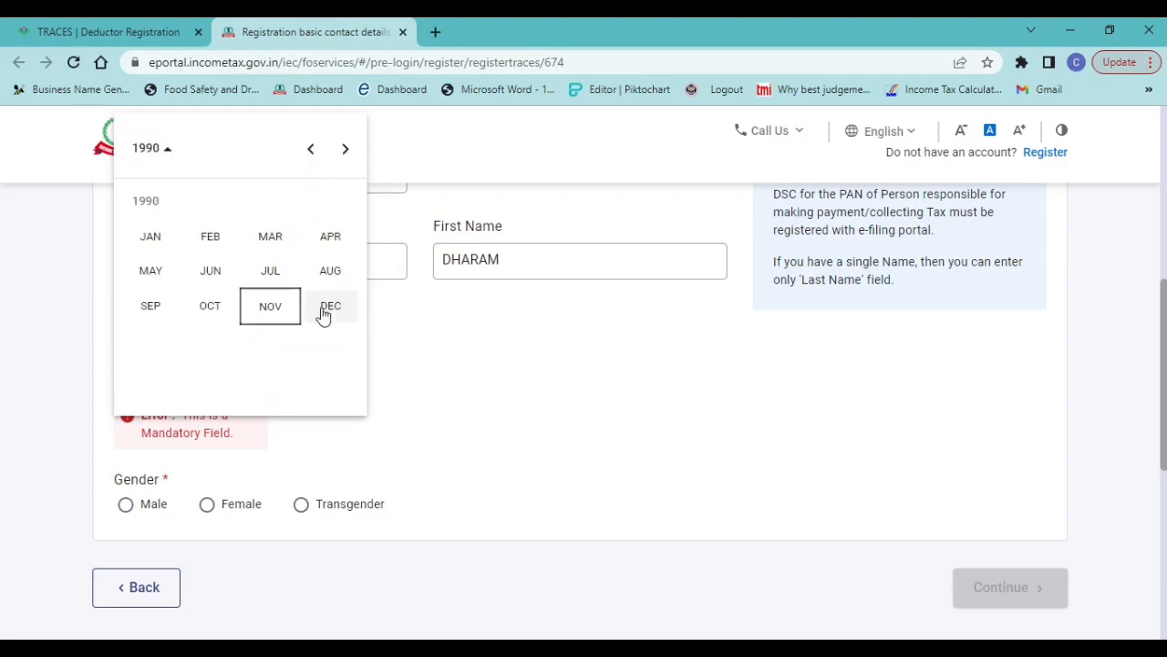
{"action": "left_click", "coordinate": [270, 270]}
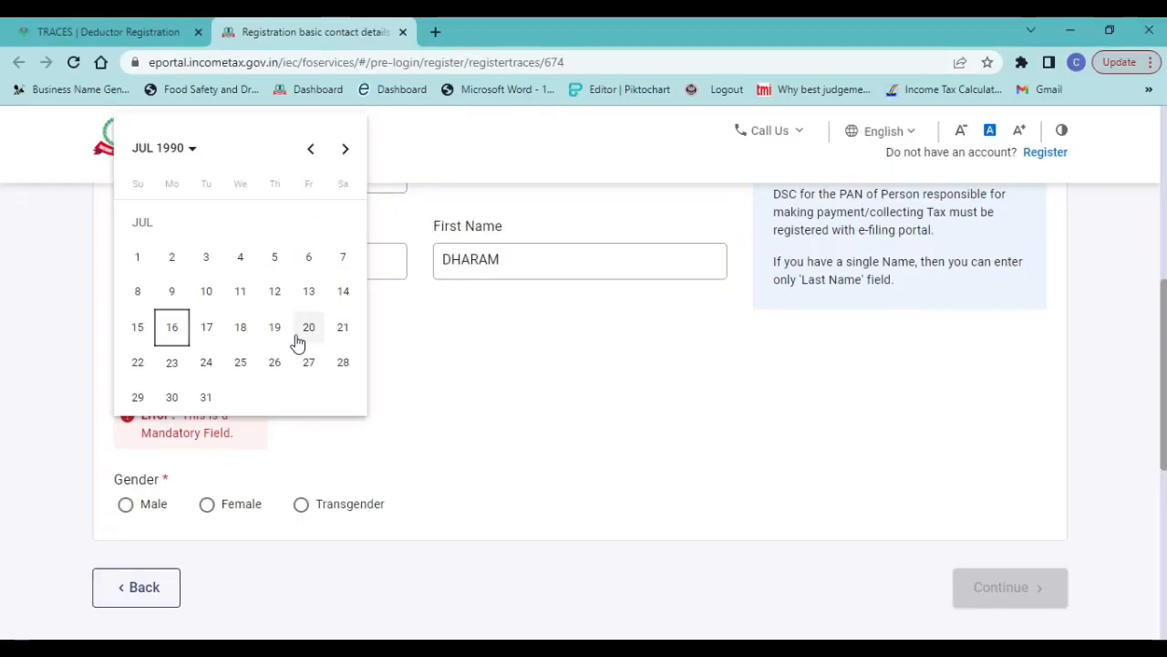
{"action": "left_click", "coordinate": [298, 341]}
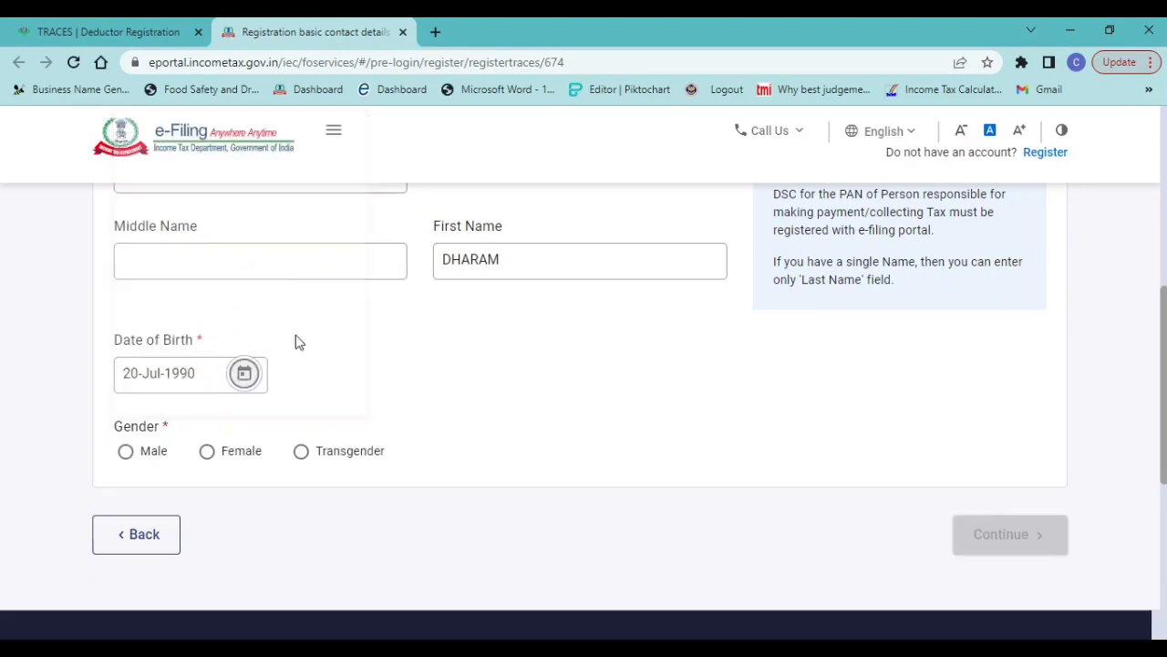
Set the responsible person's Gender to Male and continue to the contact details
{"action": "left_click", "coordinate": [127, 452]}
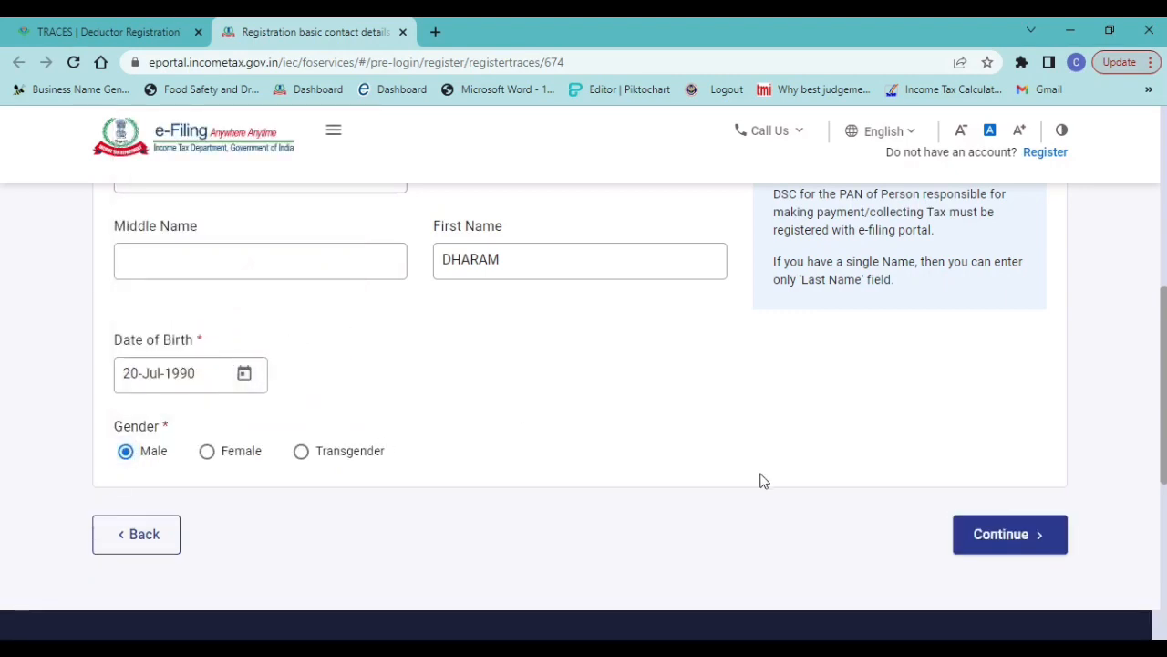
{"action": "left_click", "coordinate": [1024, 544]}
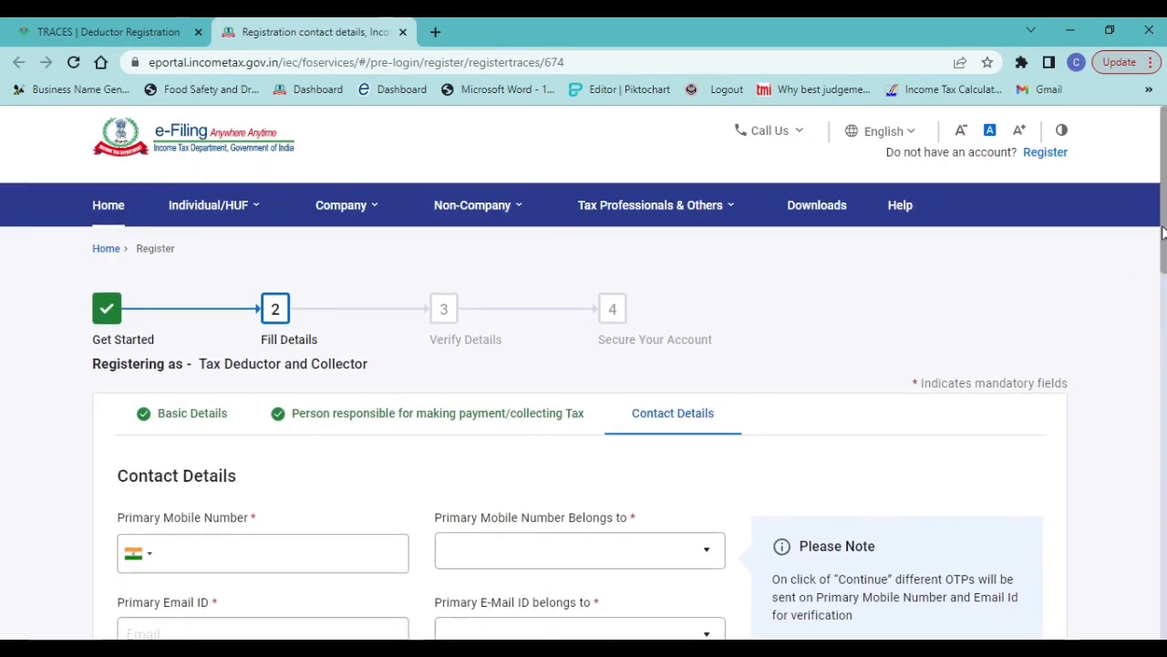
Enter the primary mobile number and set Primary Mobile Number Belongs to as Self
{"action": "scroll", "coordinate": [1160, 237], "scroll_direction": "down", "scroll_amount": 2}
{"action": "scroll", "coordinate": [216, 290], "scroll_direction": "down", "scroll_amount": 2}
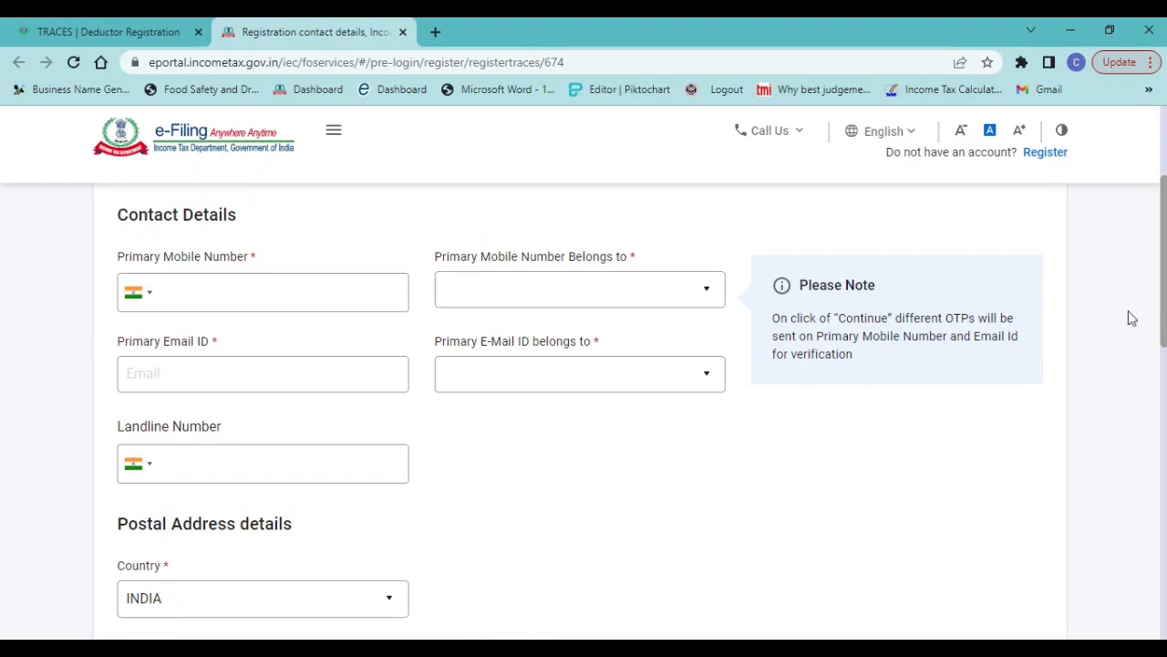
{"action": "left_click", "coordinate": [216, 290]}
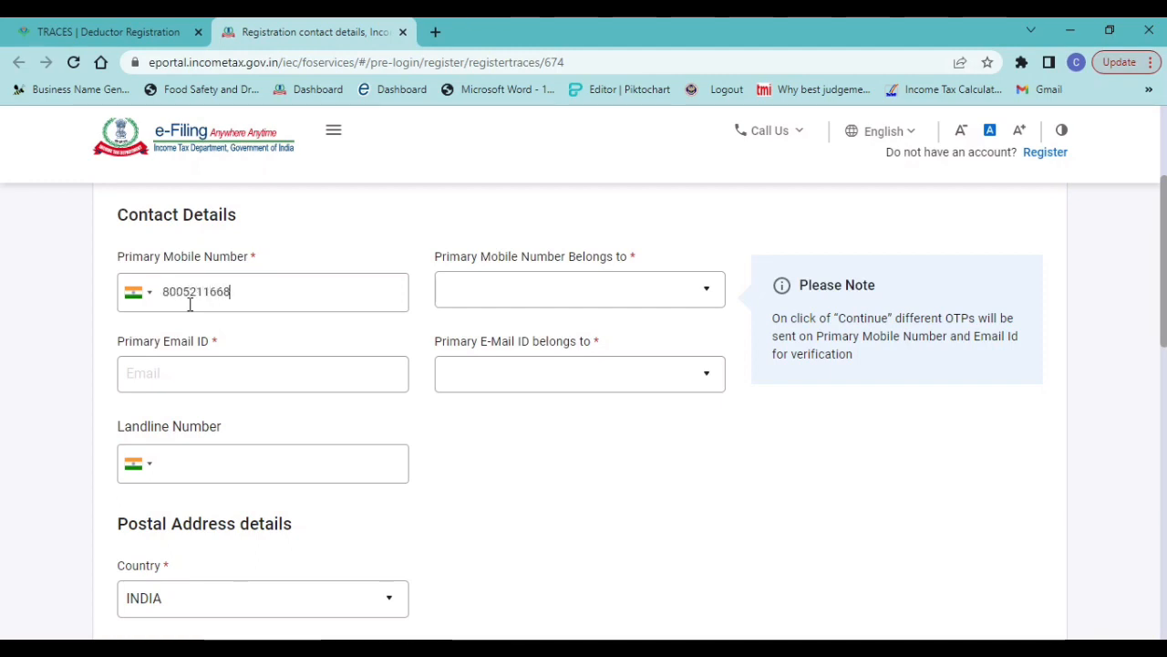
{"action": "key", "text": "Tab"}
{"action": "key", "text": "Down"}
{"action": "key", "text": "Tab"}
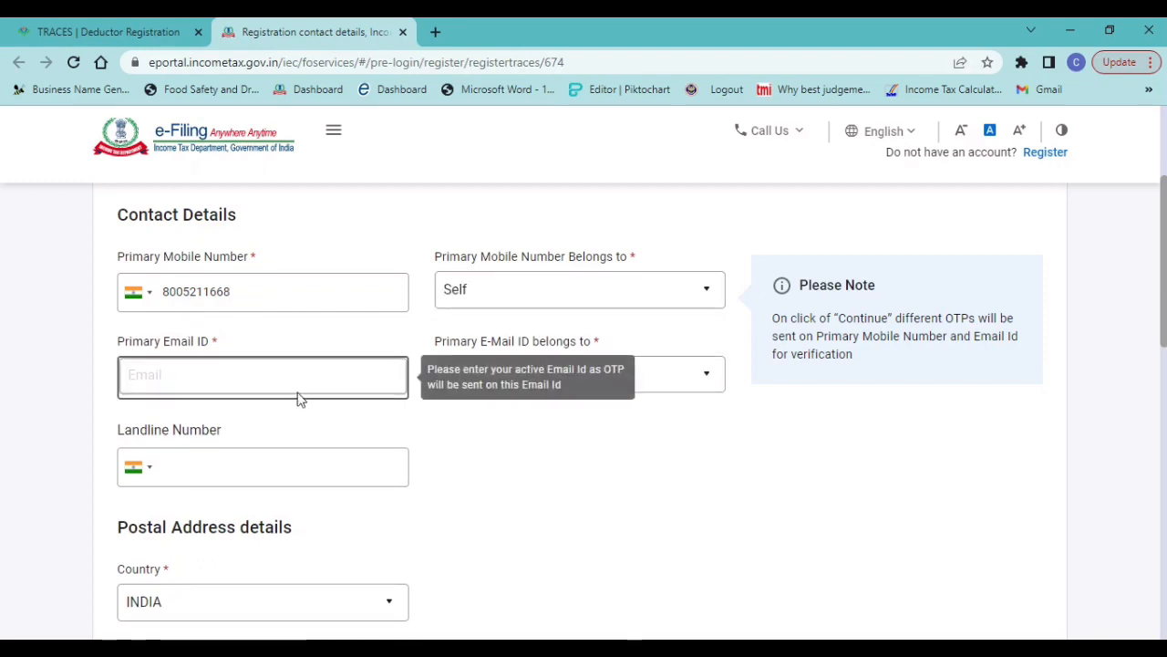
Enter the primary email ID and set Primary E-Mail ID belongs to as Self
{"action": "left_click", "coordinate": [222, 391]}
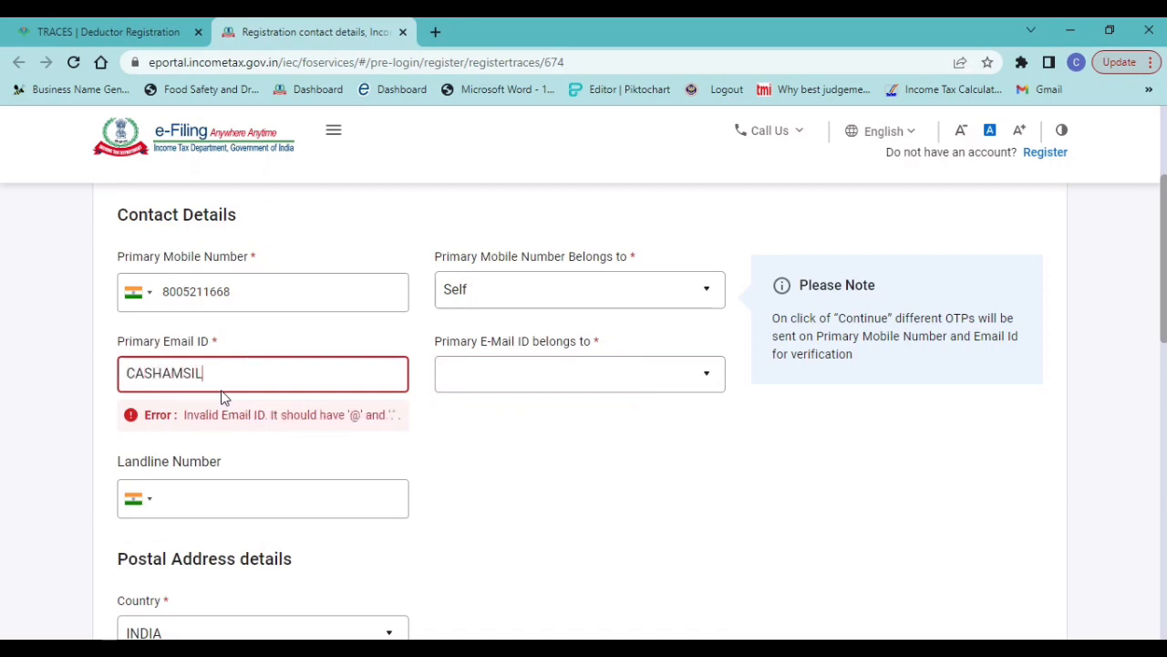
{"action": "key", "text": "Tab"}
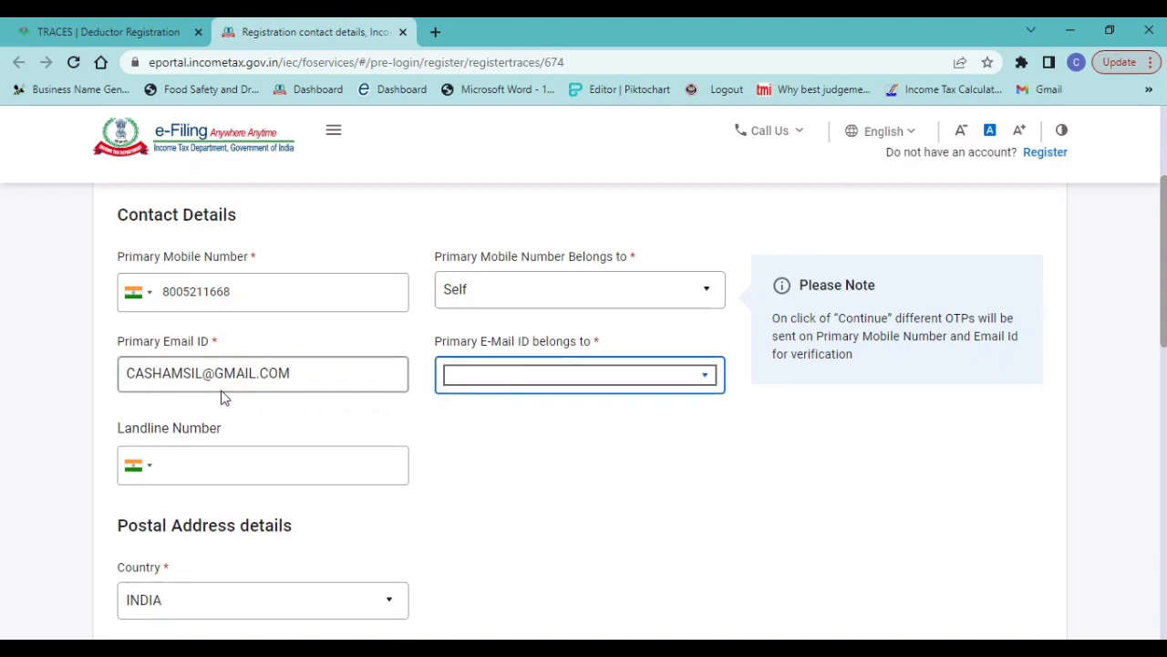
{"action": "key", "text": "Down"}
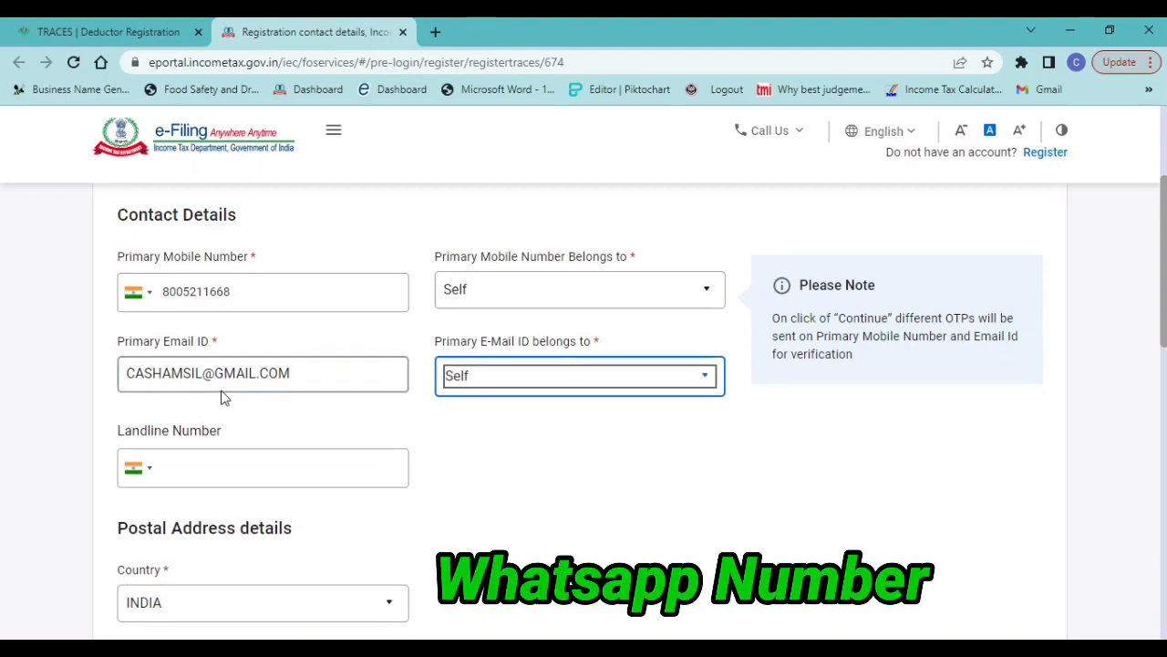
{"action": "left_click", "coordinate": [538, 525]}
Fill in Flat/Door/Building of the postal address, leaving Road/Street/Block/Sector empty
{"action": "scroll", "coordinate": [538, 520], "scroll_direction": "down", "scroll_amount": 5}
{"action": "scroll", "coordinate": [539, 514], "scroll_direction": "up", "scroll_amount": 1}
{"action": "scroll", "coordinate": [539, 514], "scroll_direction": "down", "scroll_amount": 1}
{"action": "left_click", "coordinate": [316, 297]}
{"action": "key", "text": "Tab"}
Enter the postal address's pincode and select its post office
{"action": "key", "text": "Tab"}
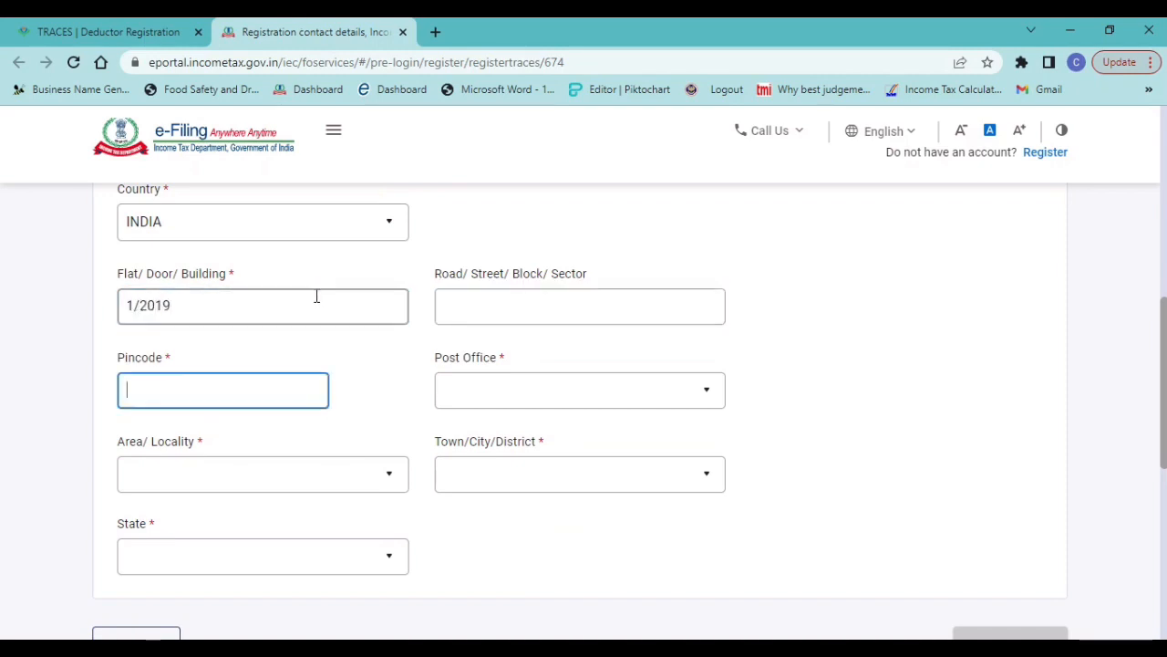
{"action": "type", "text": "110095"}
{"action": "key", "text": "Tab"}
{"action": "key", "text": "Down"}
{"action": "key", "text": "Down"}
{"action": "key", "text": "Down"}
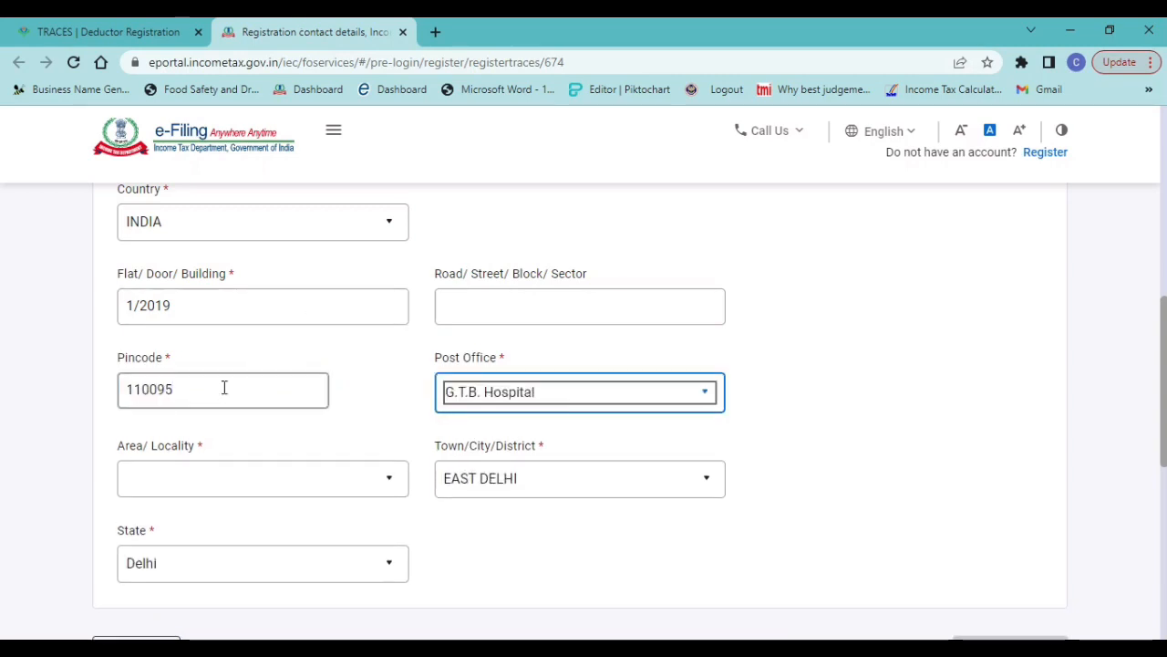
{"action": "left_click", "coordinate": [608, 403]}
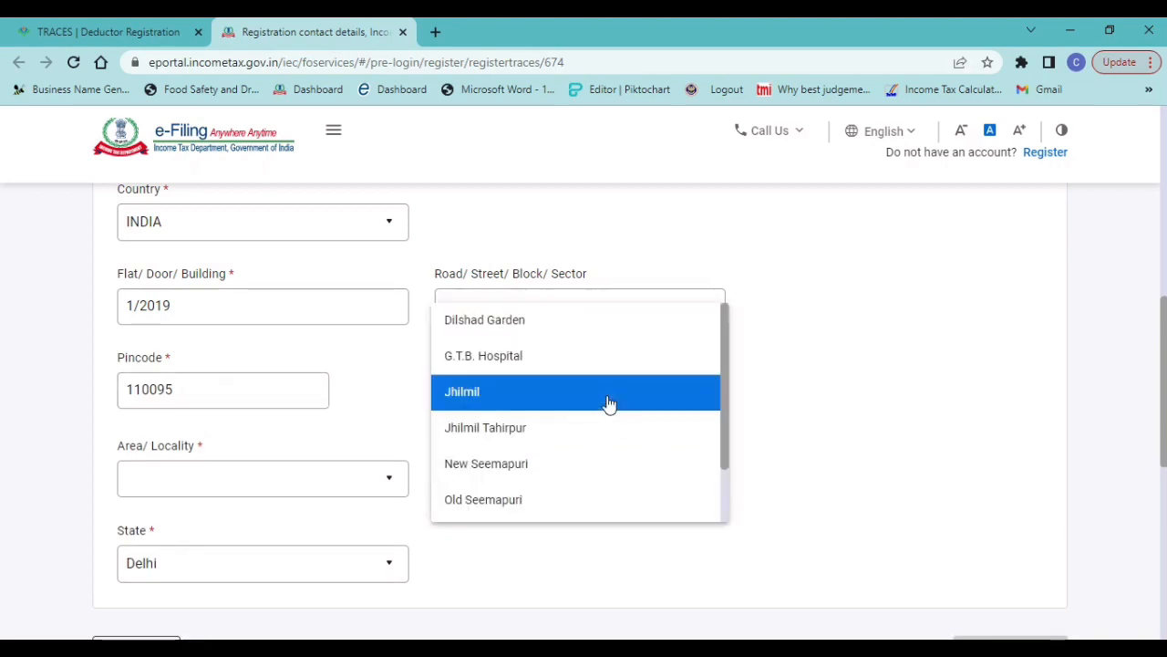
{"action": "left_click_drag", "start_coordinate": [732, 390], "coordinate": [724, 486]}
{"action": "left_click", "coordinate": [514, 491]}
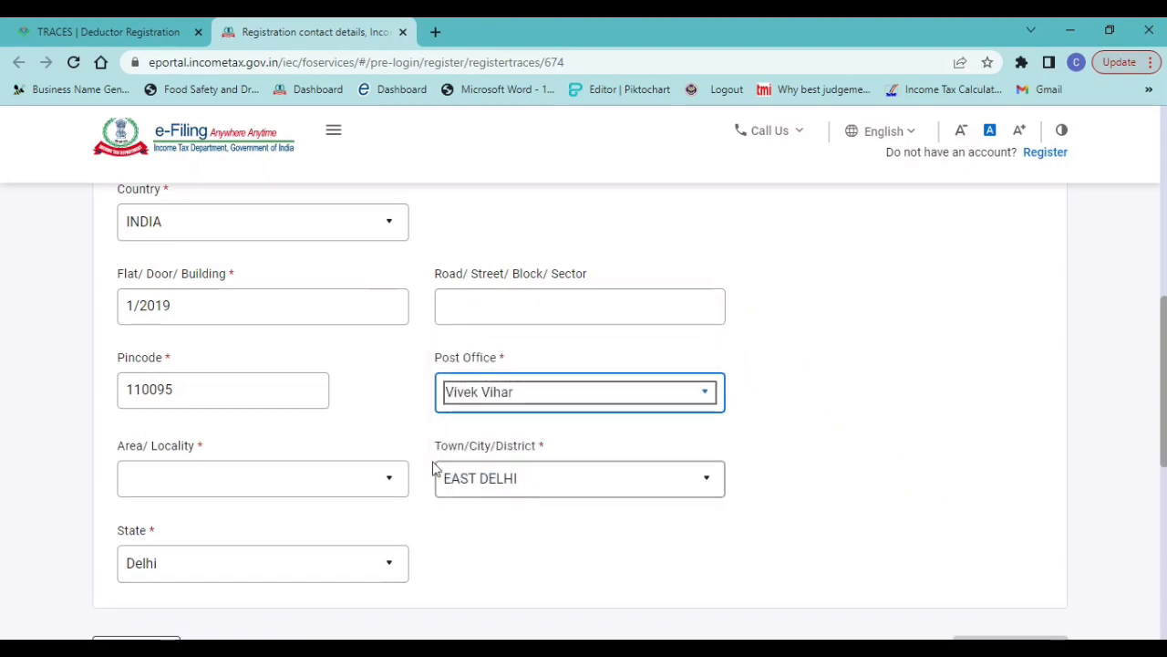
Select the postal address's area or locality and continue to the OTP verification
{"action": "left_click", "coordinate": [265, 478]}
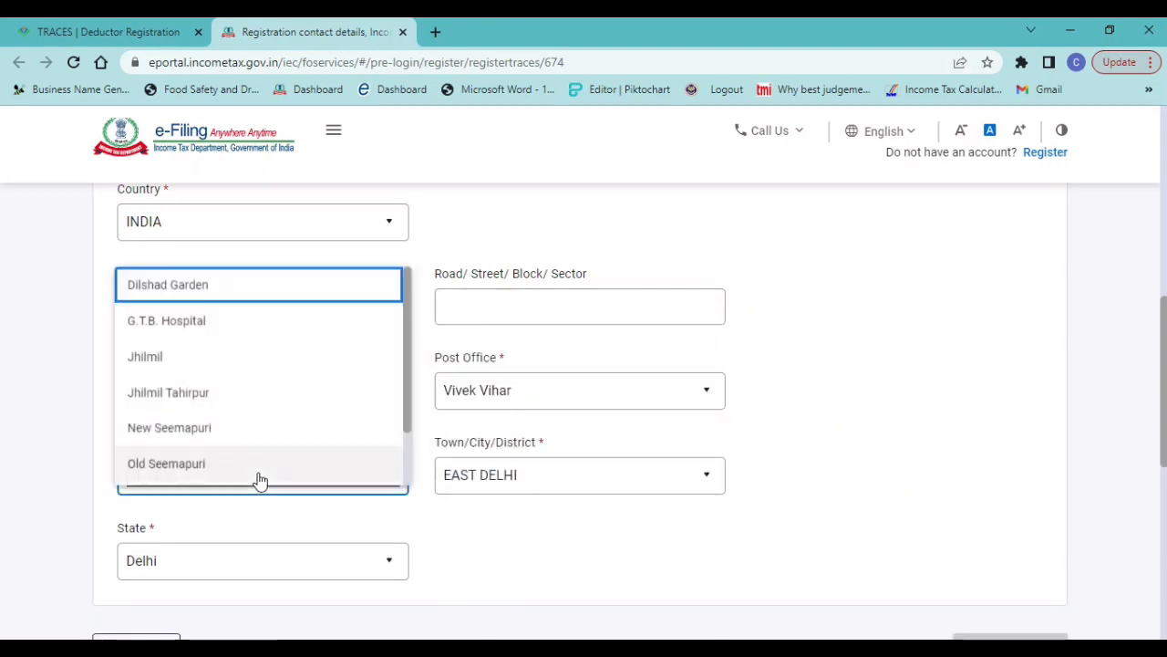
{"action": "left_click", "coordinate": [177, 358]}
{"action": "left_click", "coordinate": [500, 554]}
{"action": "scroll", "coordinate": [498, 558], "scroll_direction": "down", "scroll_amount": 1}
{"action": "left_click", "coordinate": [992, 549]}
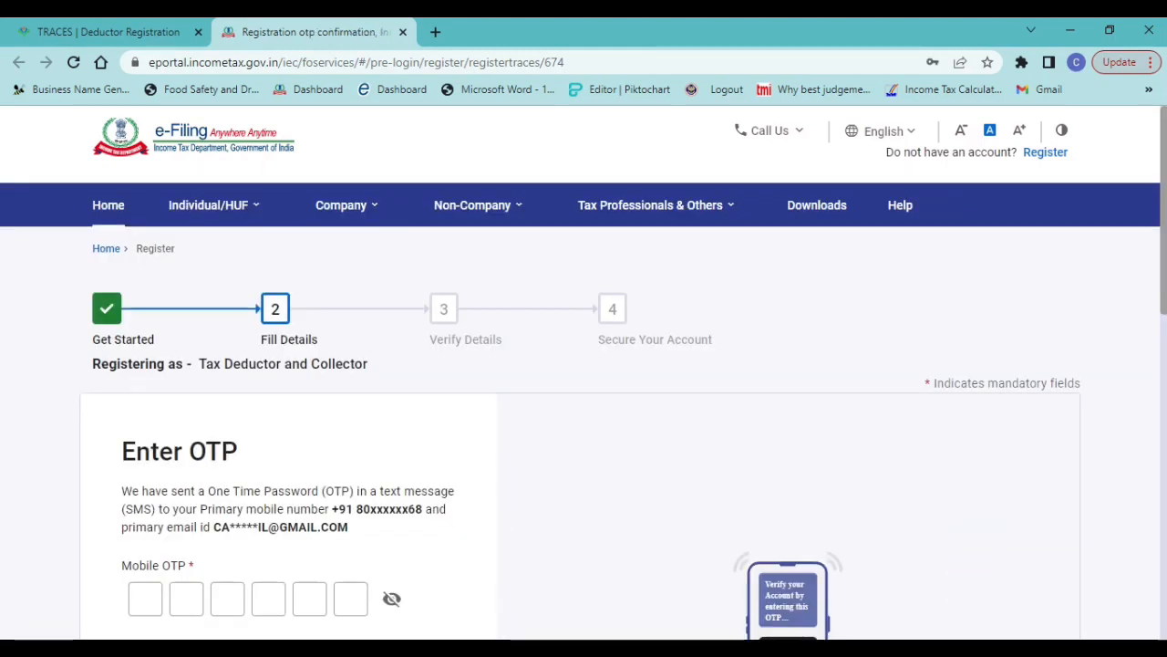
Leave the OTP page for the portal's home page and start a new registration under Others with the category Tax Deductor and Collector
{"action": "left_click_drag", "start_coordinate": [1166, 214], "coordinate": [1166, 331]}
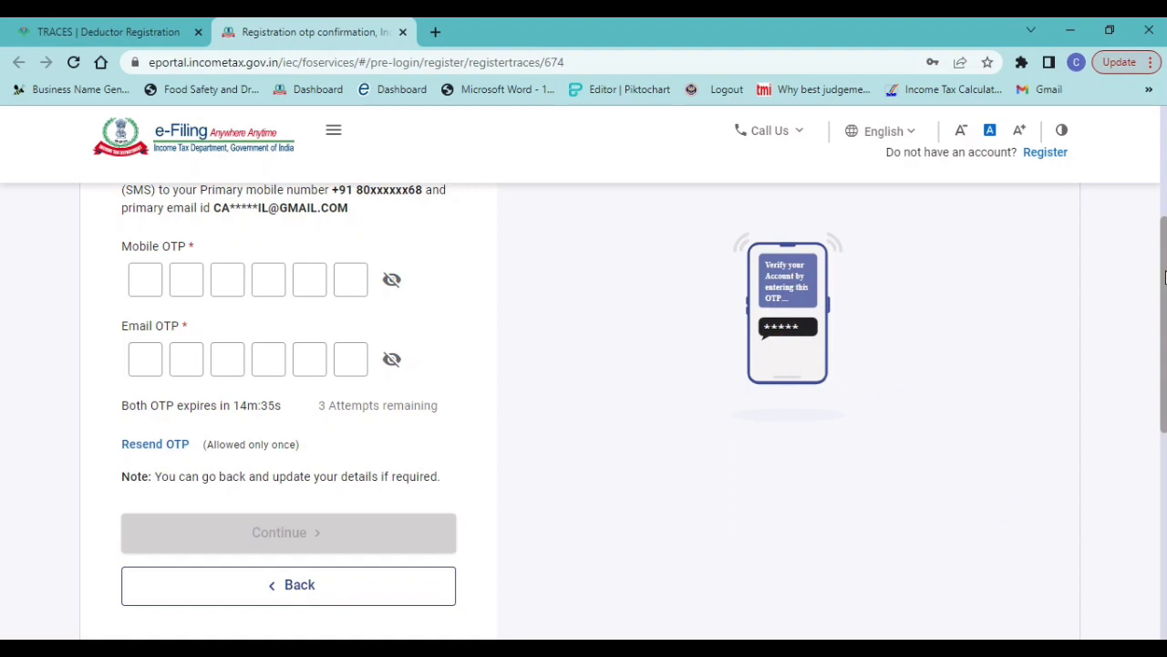
{"action": "left_click_drag", "start_coordinate": [1163, 276], "coordinate": [1165, 150]}
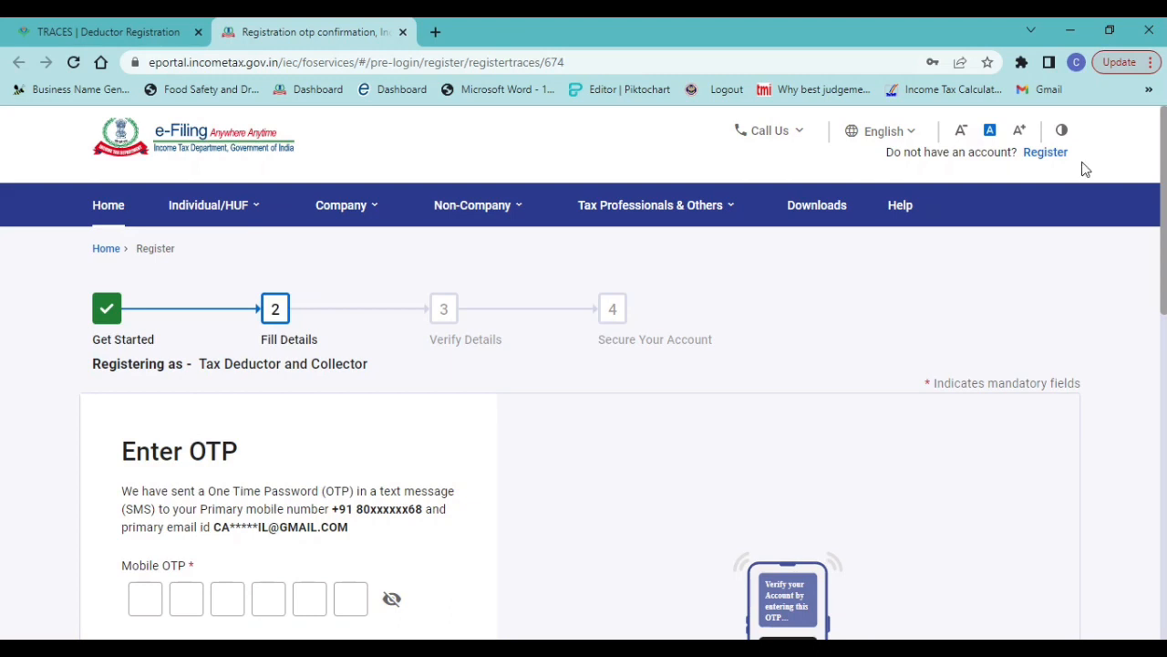
{"action": "left_click", "coordinate": [106, 250]}
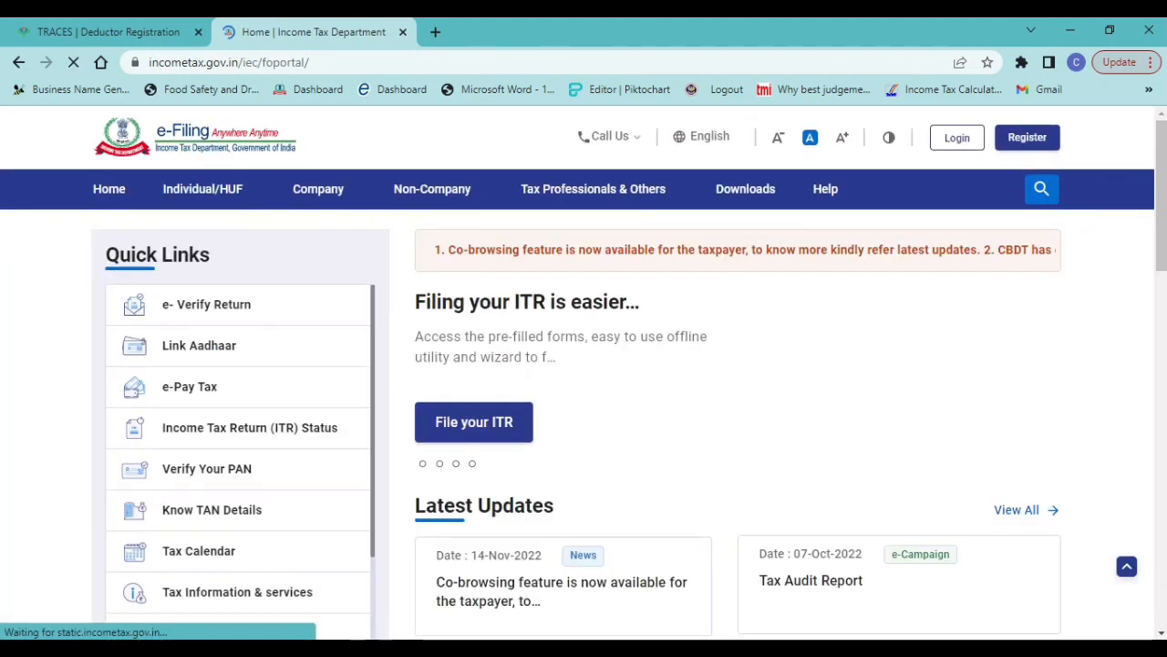
{"action": "left_click", "coordinate": [1025, 139]}
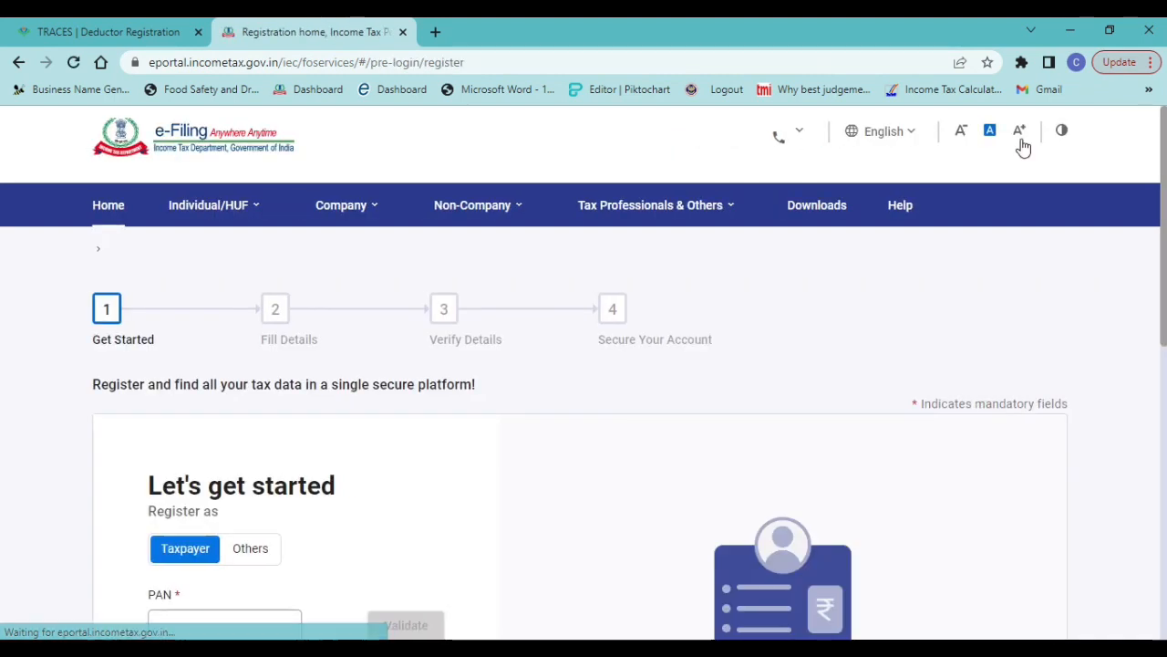
{"action": "scroll", "coordinate": [1164, 213], "scroll_direction": "down", "scroll_amount": 3}
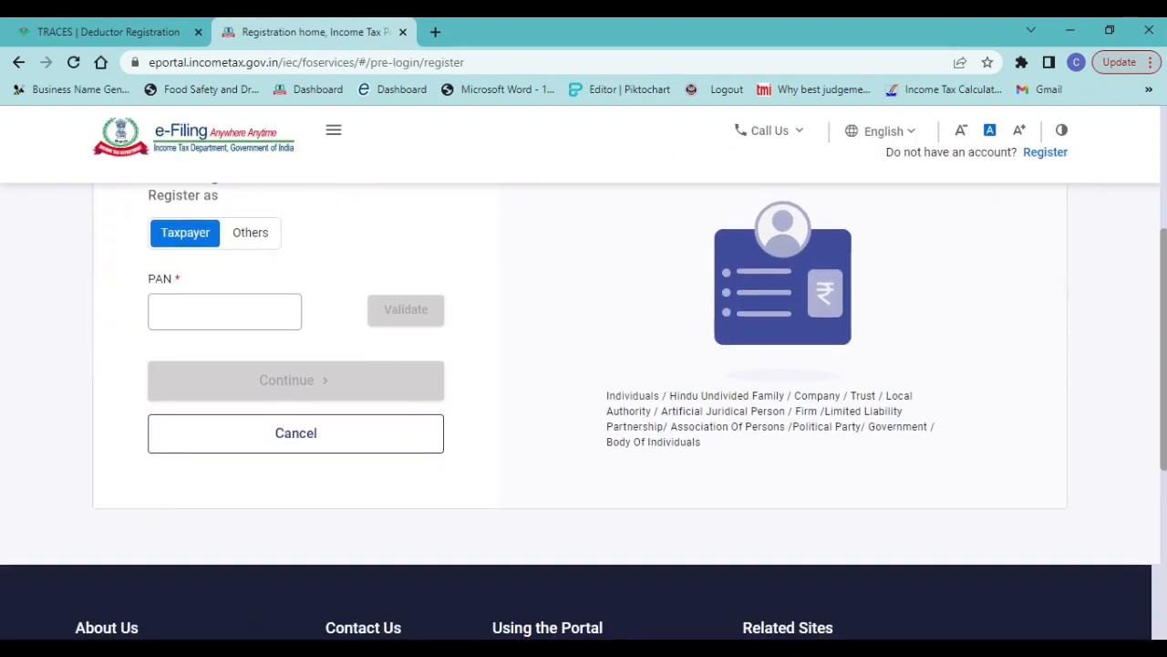
{"action": "left_click", "coordinate": [257, 248]}
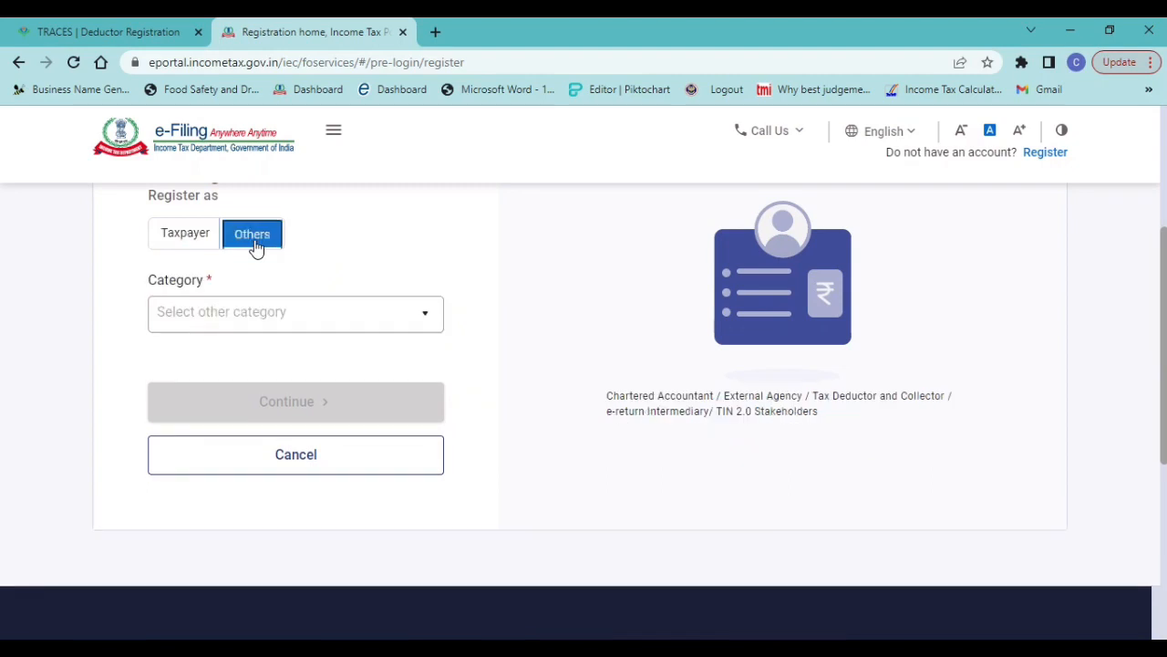
{"action": "left_click", "coordinate": [247, 323]}
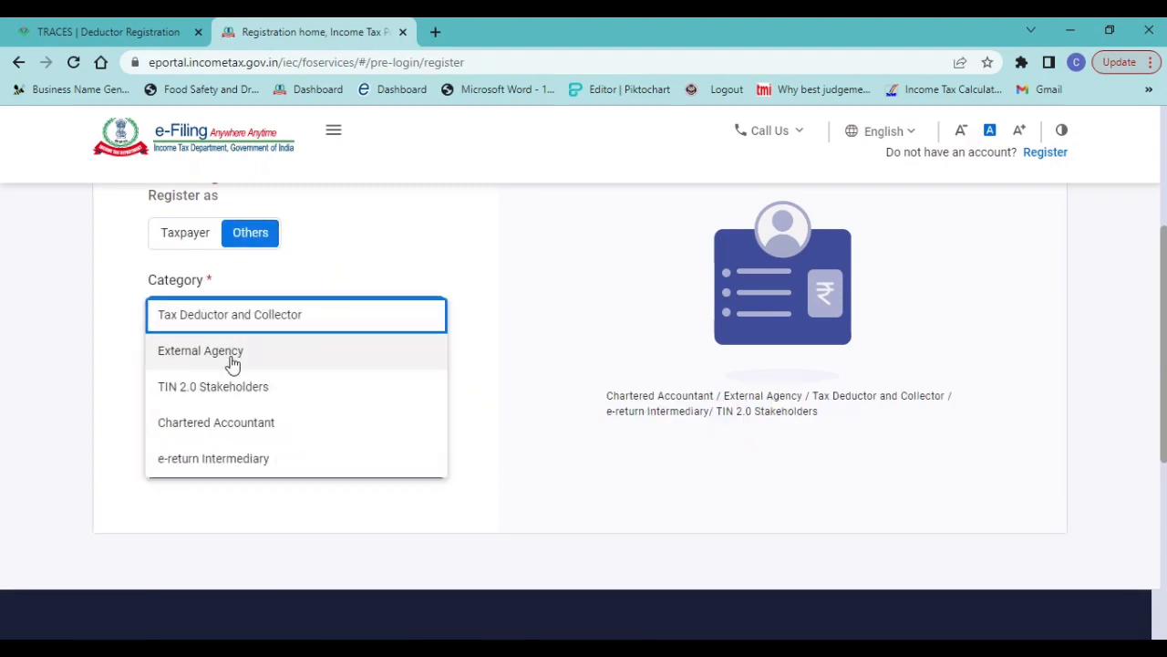
{"action": "left_click", "coordinate": [272, 332]}
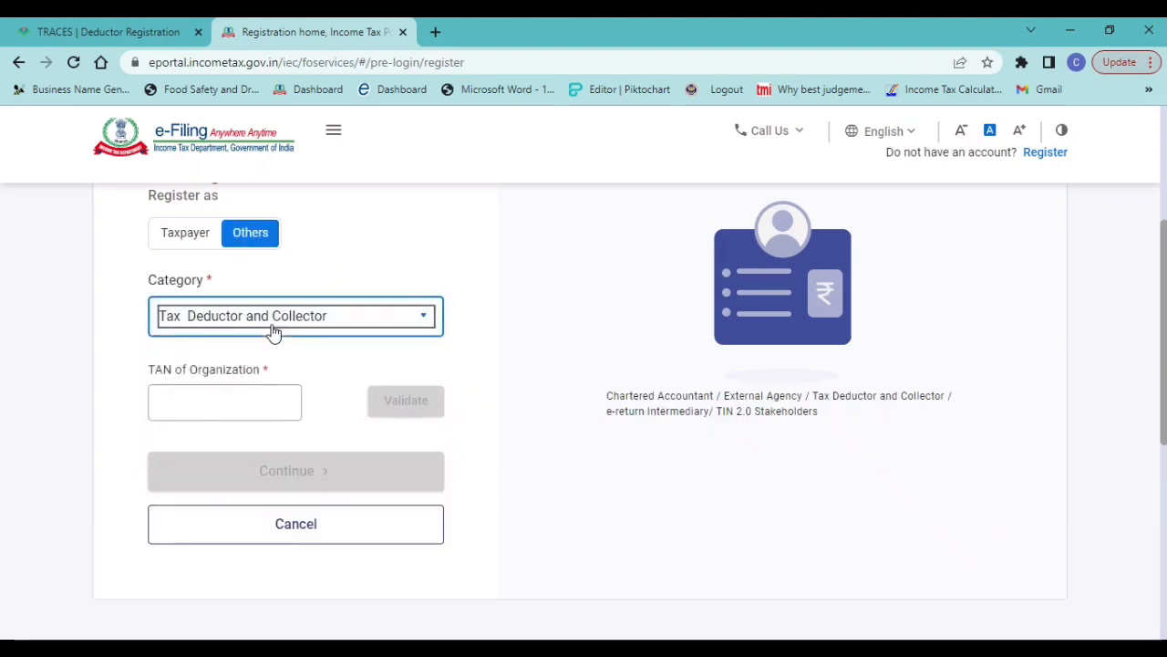
Copy the organization's TAN from INFO.docx in Word into TAN of Organization, validate it and continue the registration
{"action": "left_click", "coordinate": [187, 401]}
{"action": "key", "text": "alt+Tab"}
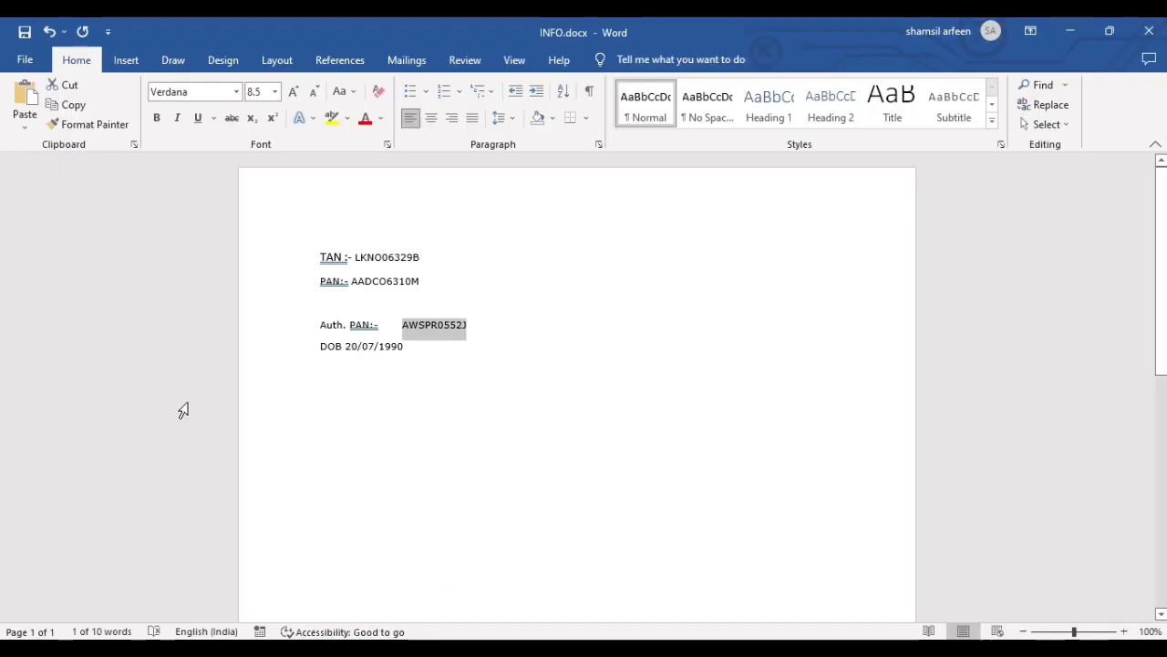
{"action": "double_click", "coordinate": [396, 258]}
{"action": "key", "text": "ctrl+c"}
{"action": "key", "text": "alt+Tab"}
{"action": "key", "text": "ctrl+v"}
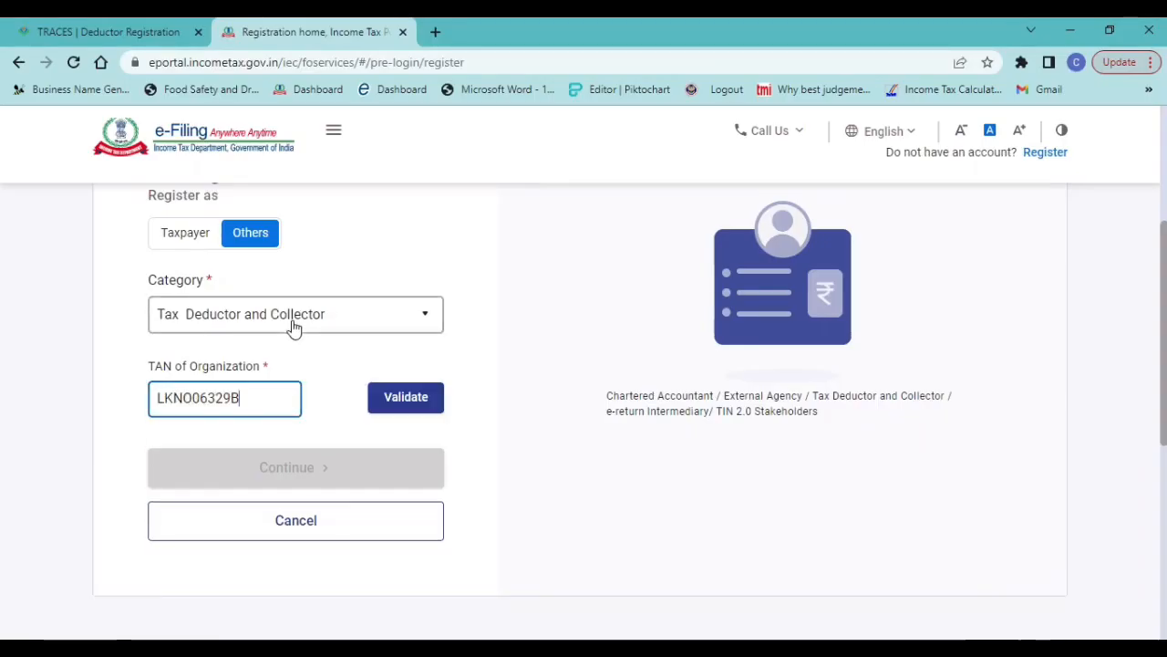
{"action": "left_click", "coordinate": [416, 396]}
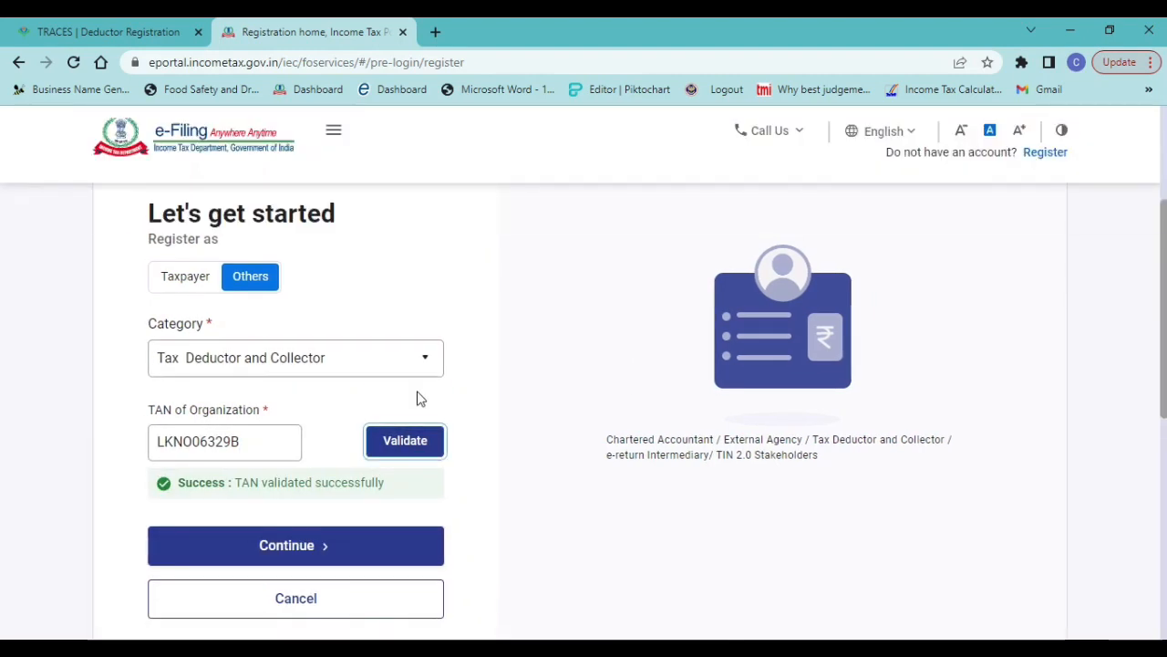
{"action": "left_click", "coordinate": [318, 546]}
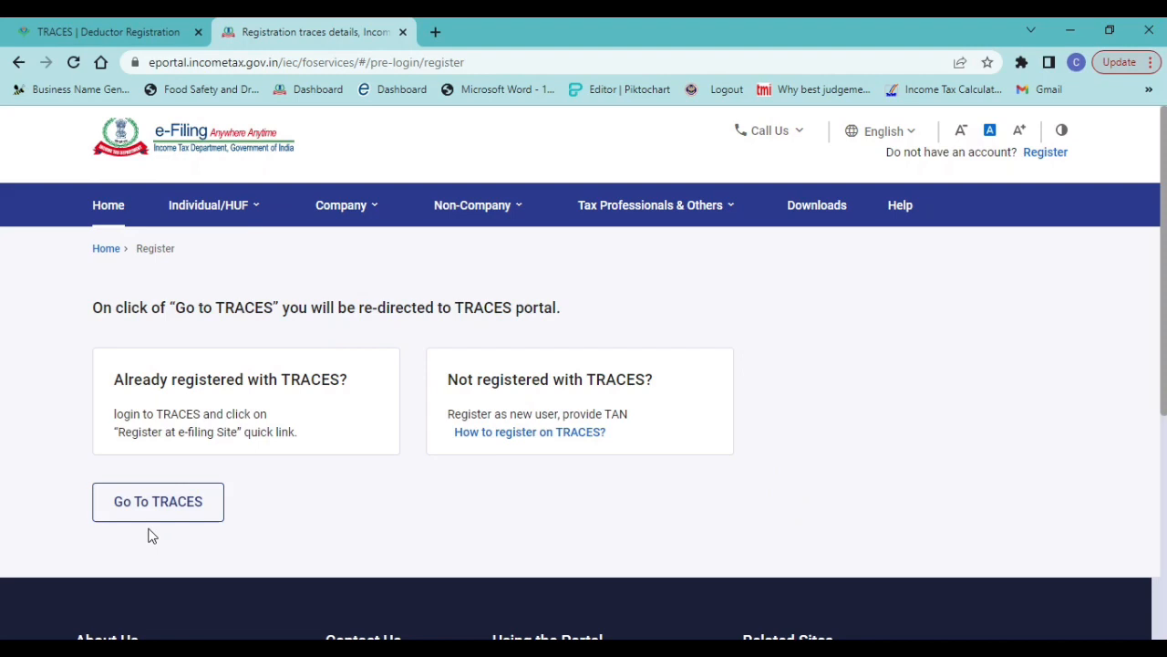
Check the TRACES redirection page in the other browser tab and return to the e-filing registration page
{"action": "left_click", "coordinate": [114, 27]}
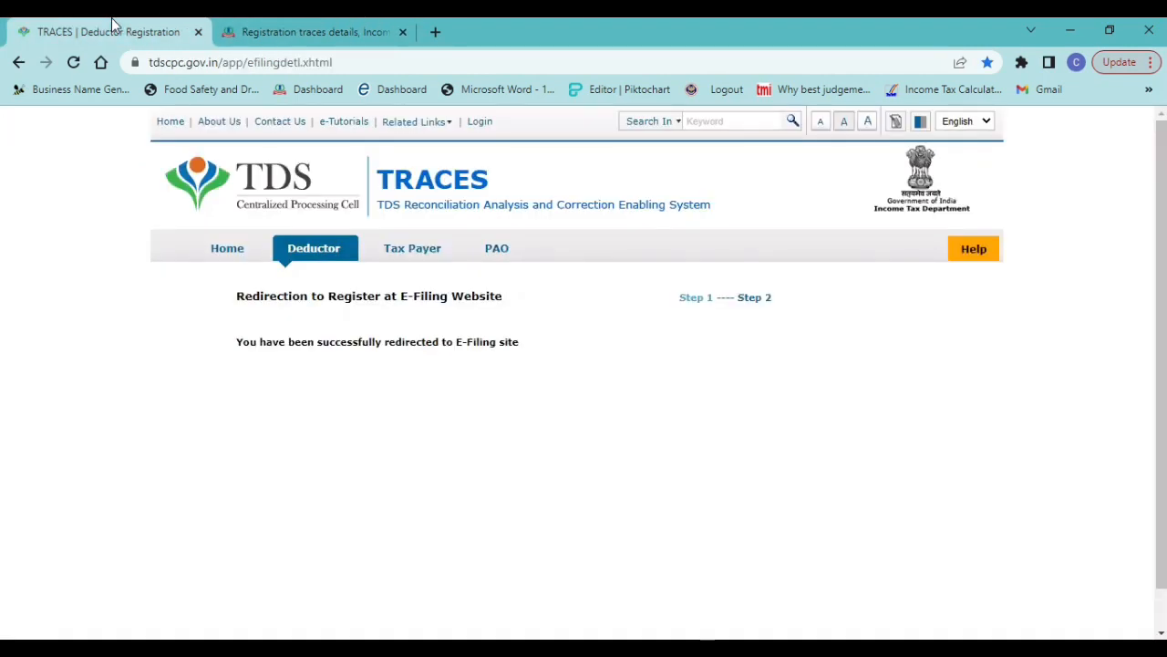
{"action": "left_click", "coordinate": [315, 30]}
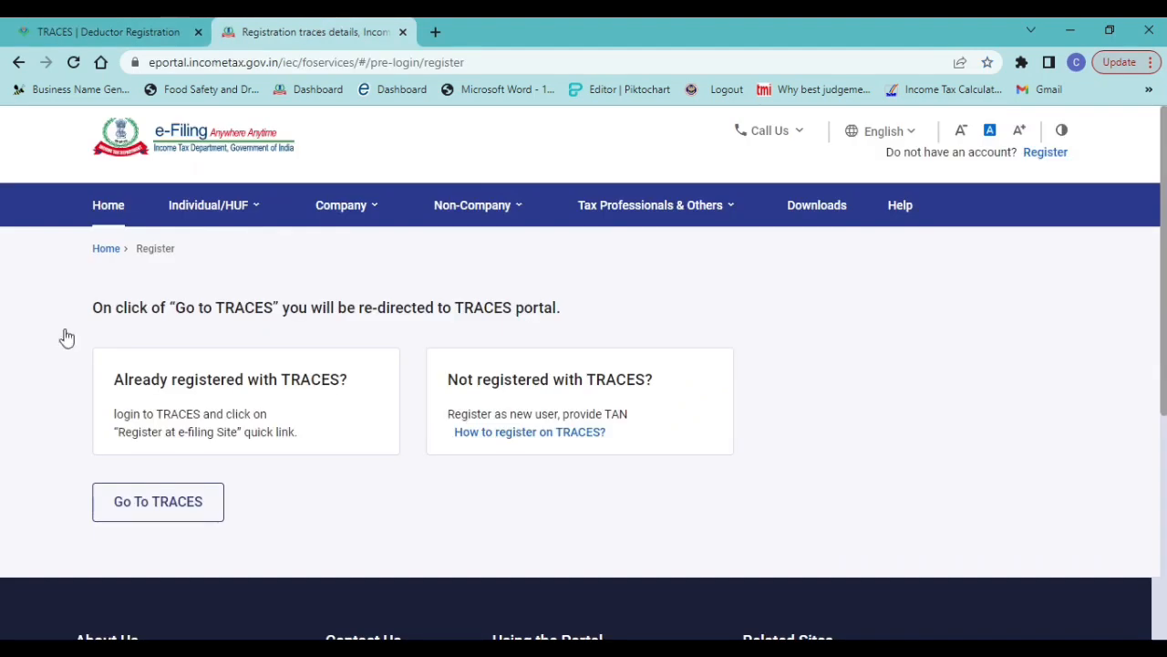
Go to the TRACES portal from the e-filing page and start registering as a new user of type Deductor
{"action": "left_click", "coordinate": [185, 508]}
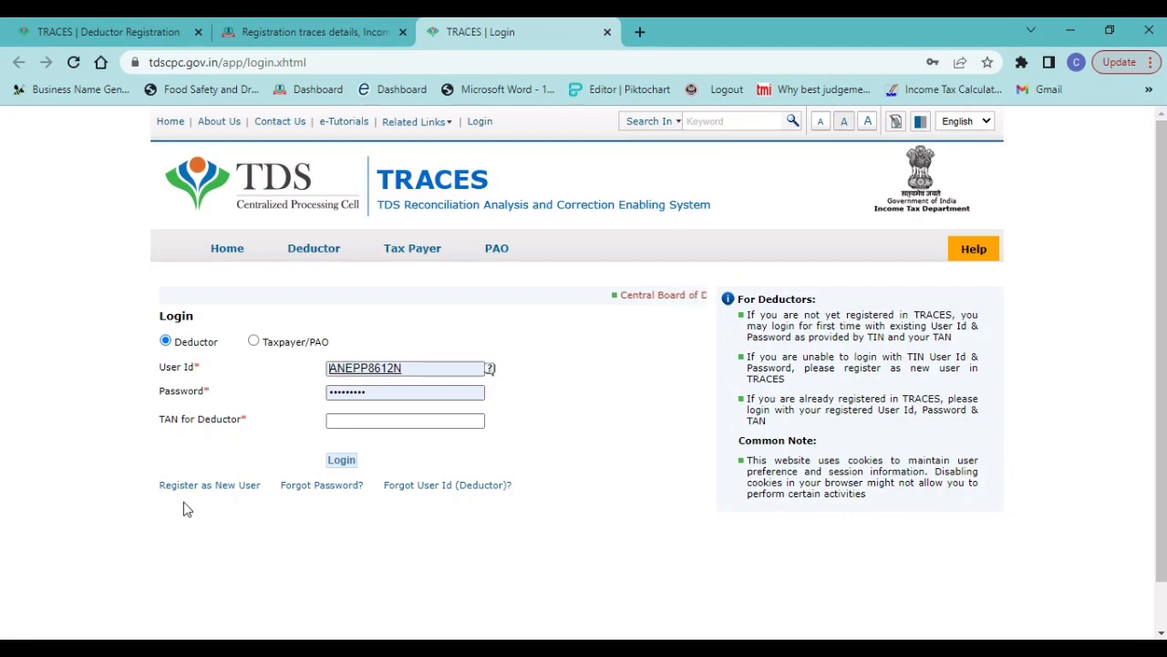
{"action": "left_click", "coordinate": [208, 486]}
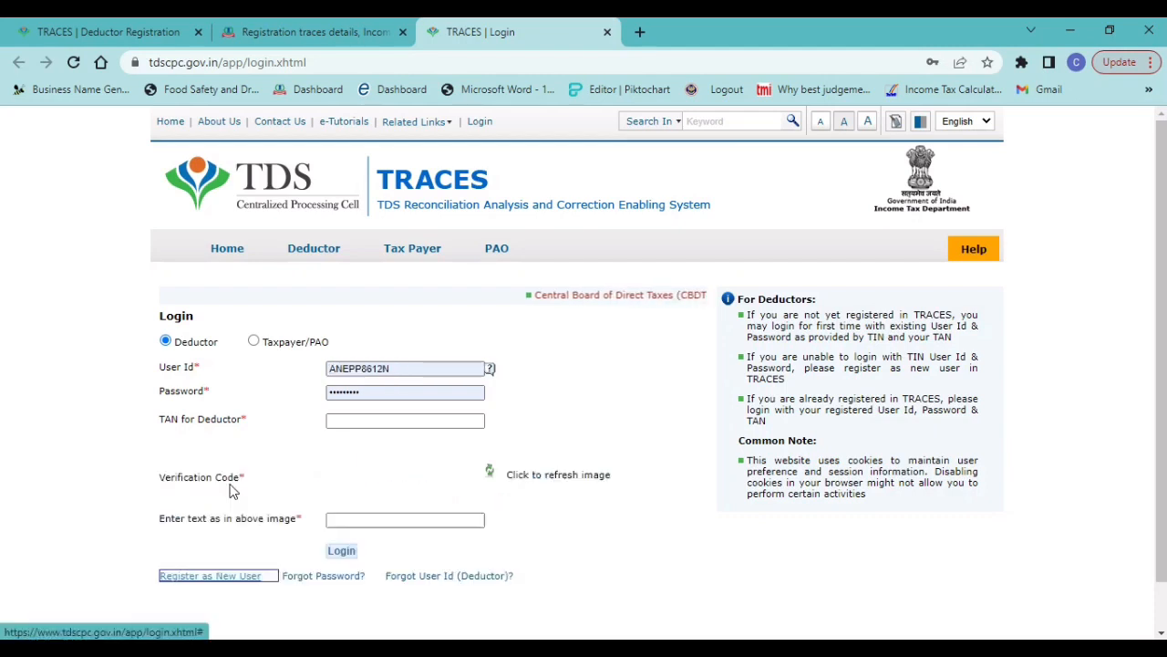
{"action": "left_click", "coordinate": [197, 578]}
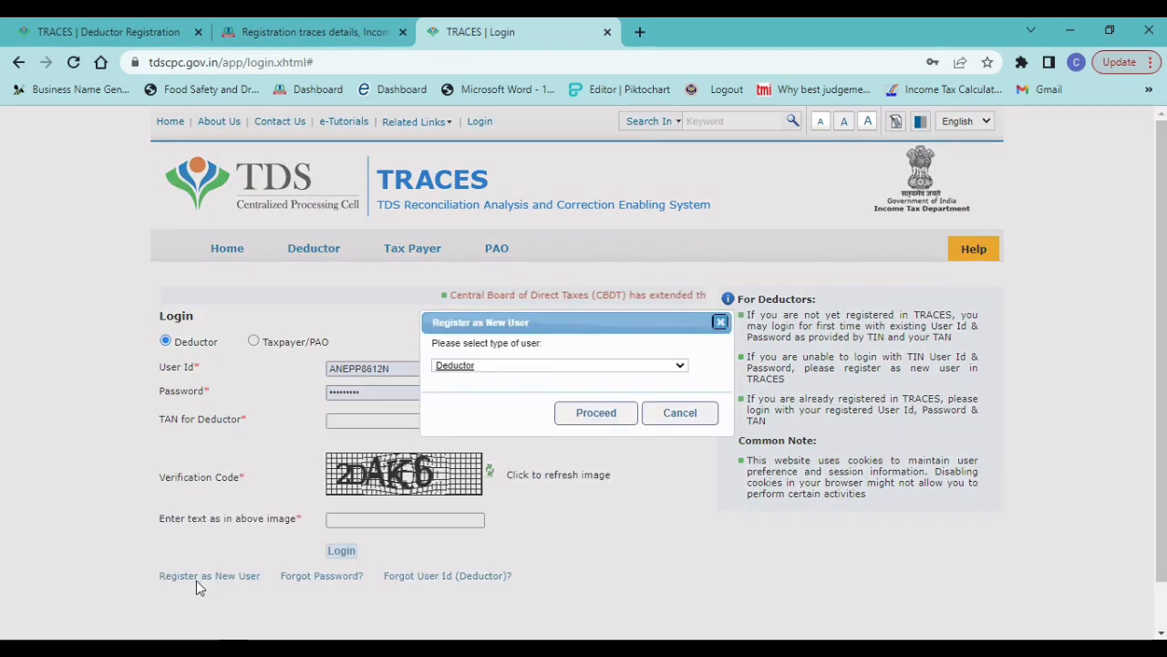
{"action": "left_click", "coordinate": [608, 418]}
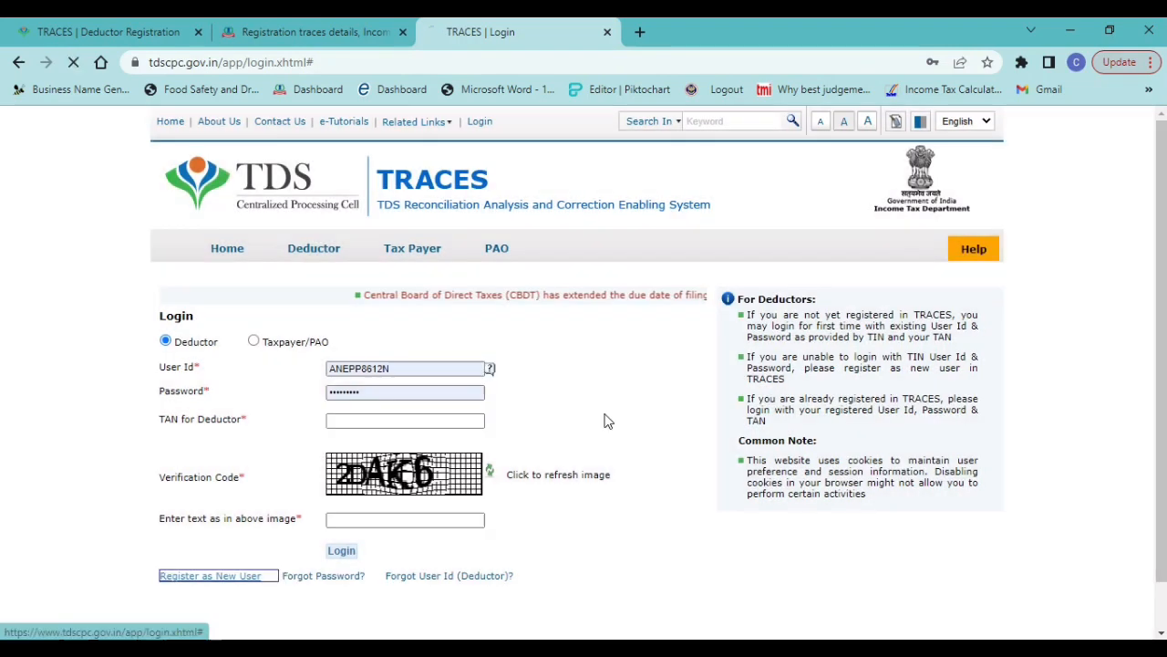
Prepare TAN of Deductor for entry and switch to the other open windows to fetch the organization's TAN
{"action": "left_click", "coordinate": [508, 395]}
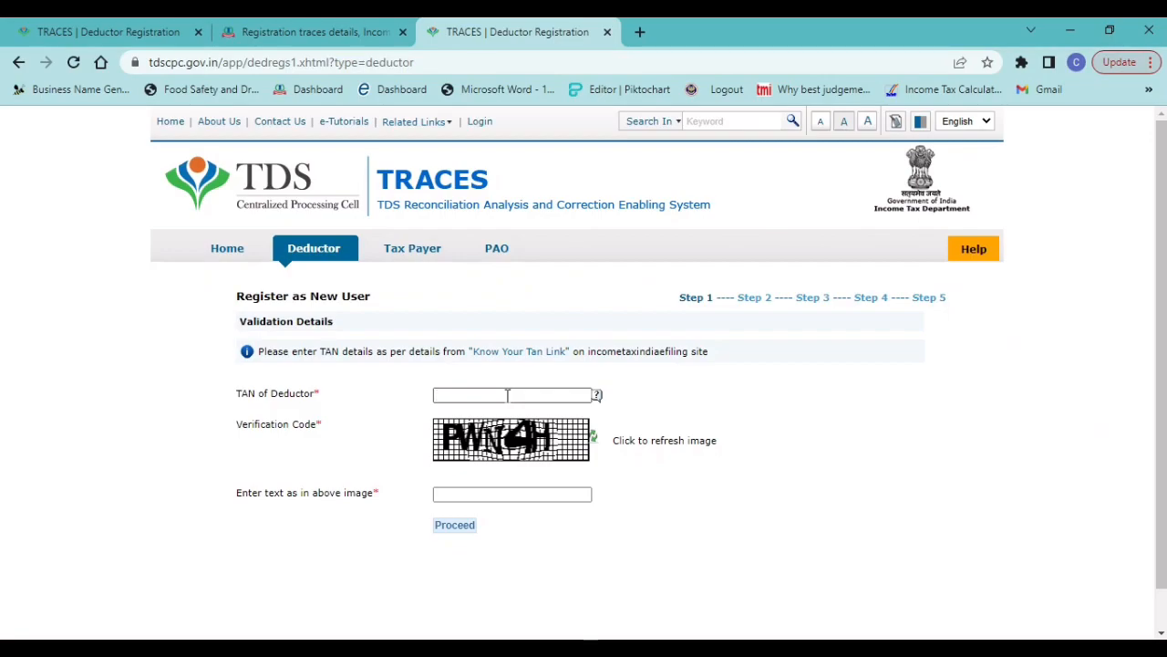
{"action": "key", "text": "alt+Tab"}
{"action": "key", "text": "alt+Tab"}
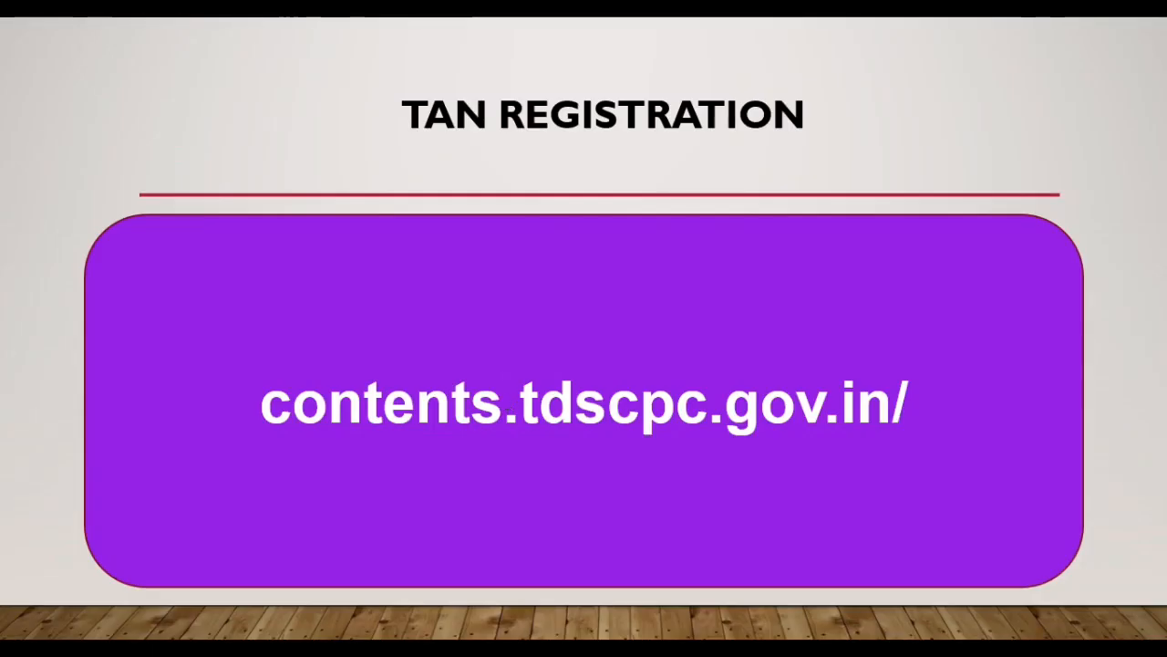